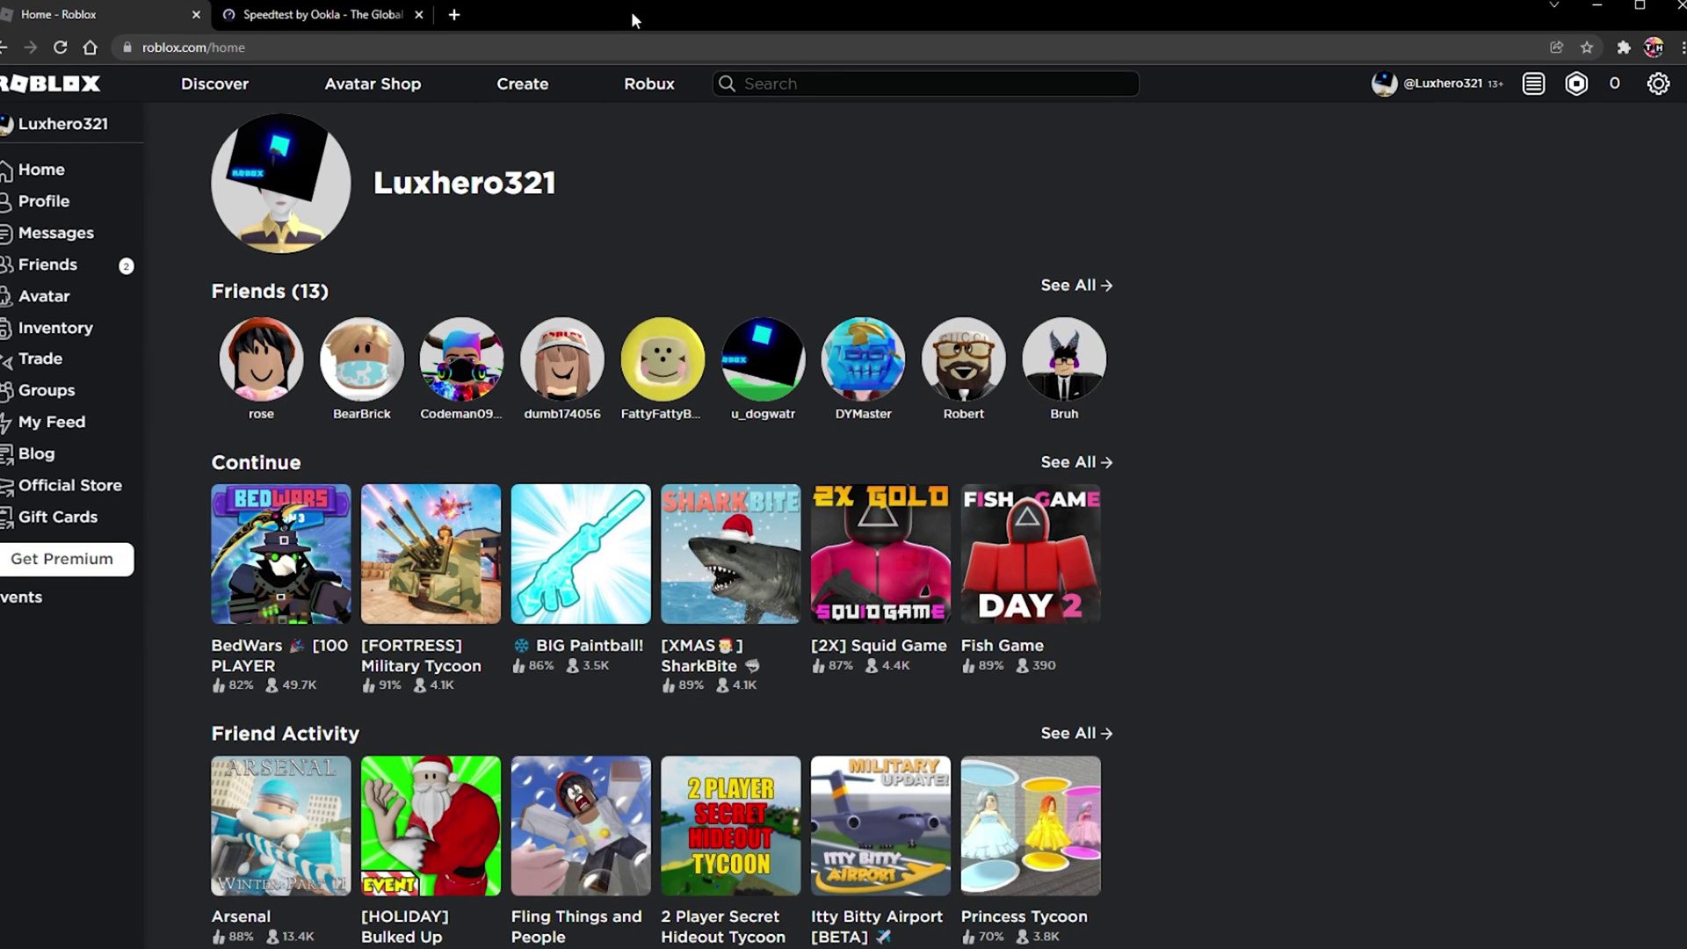
Open Chrome's Settings page in a new tab from the main menu.
left_click(158, 42)
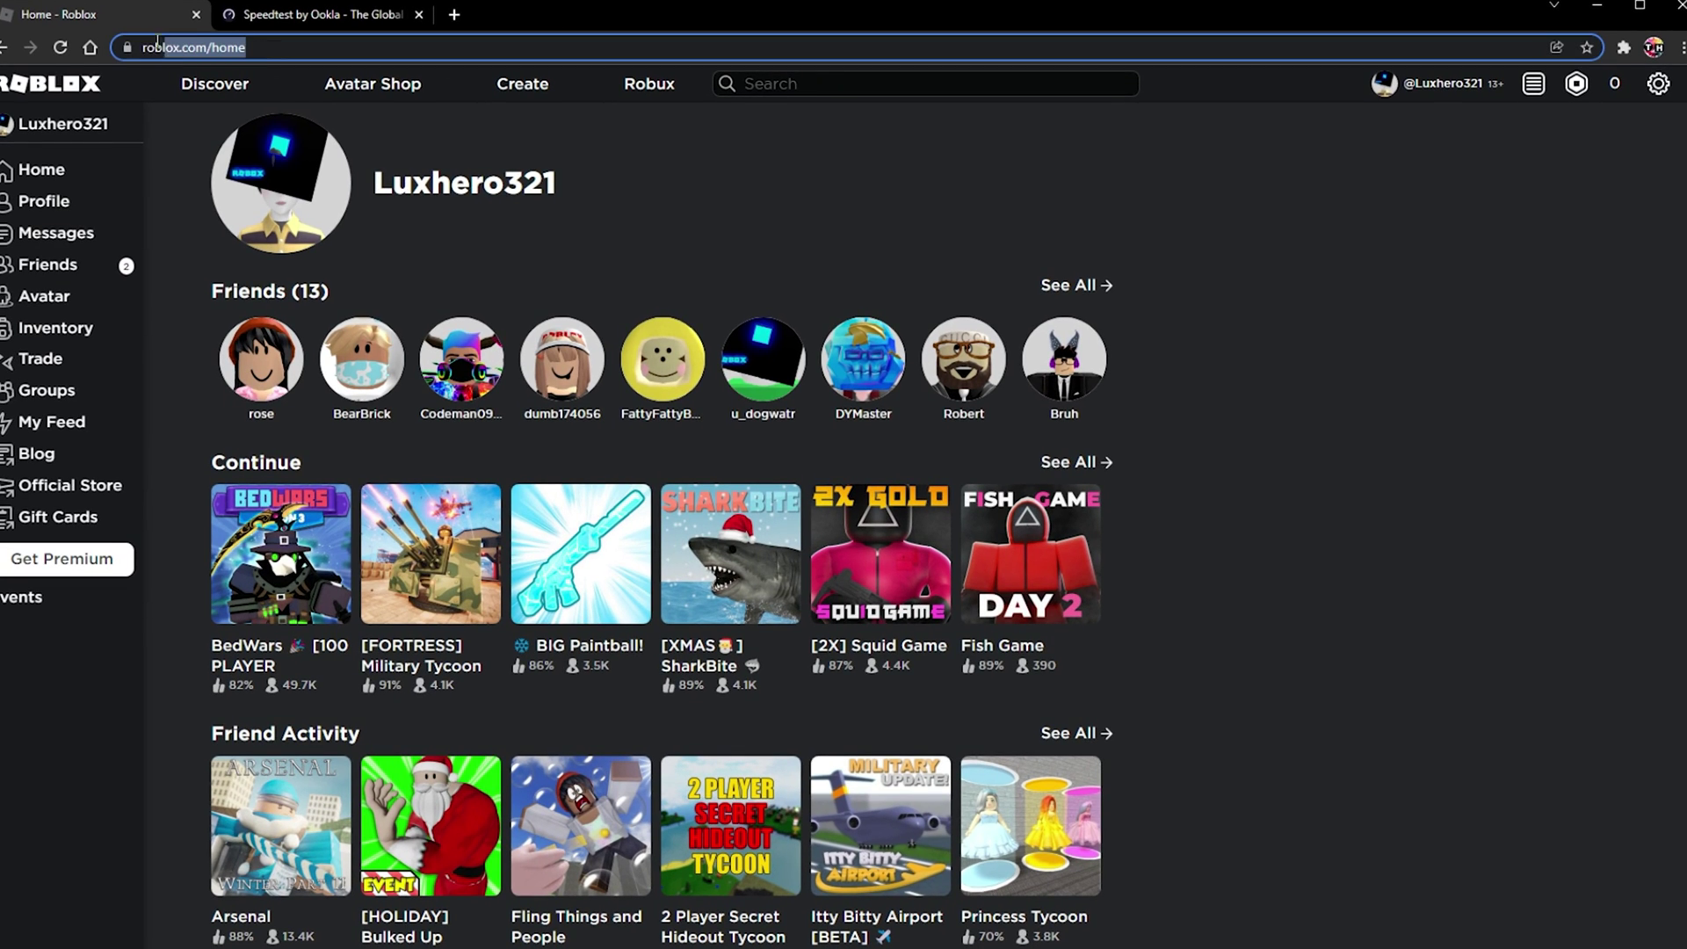
left_click(692, 176)
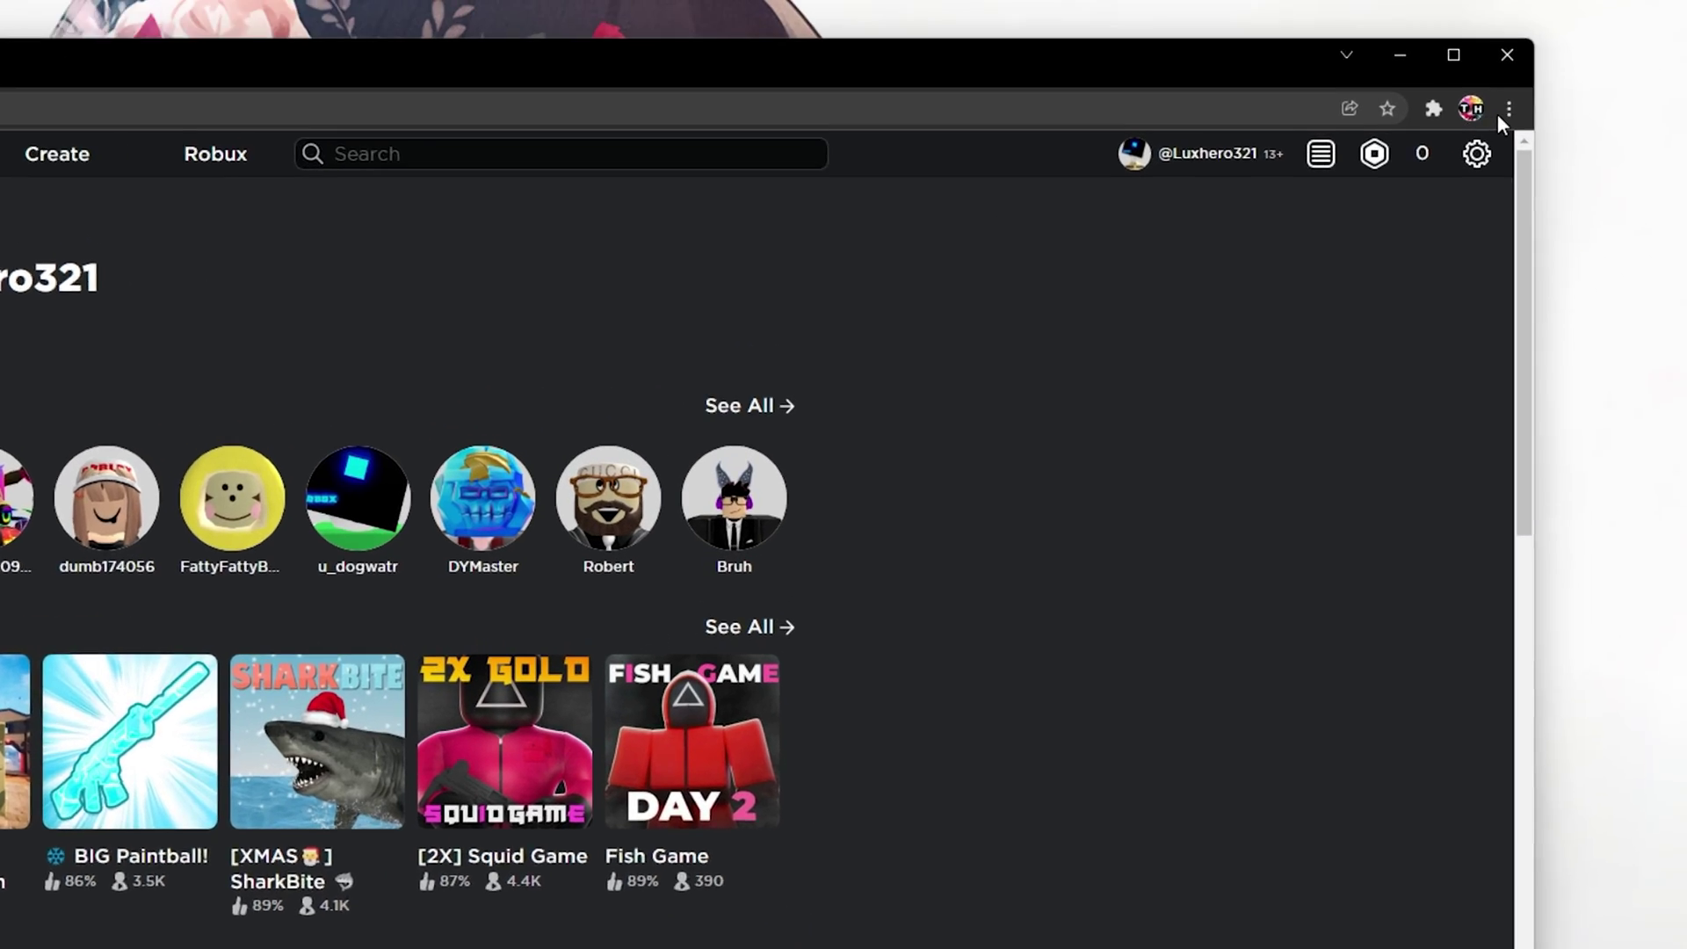
left_click(1681, 47)
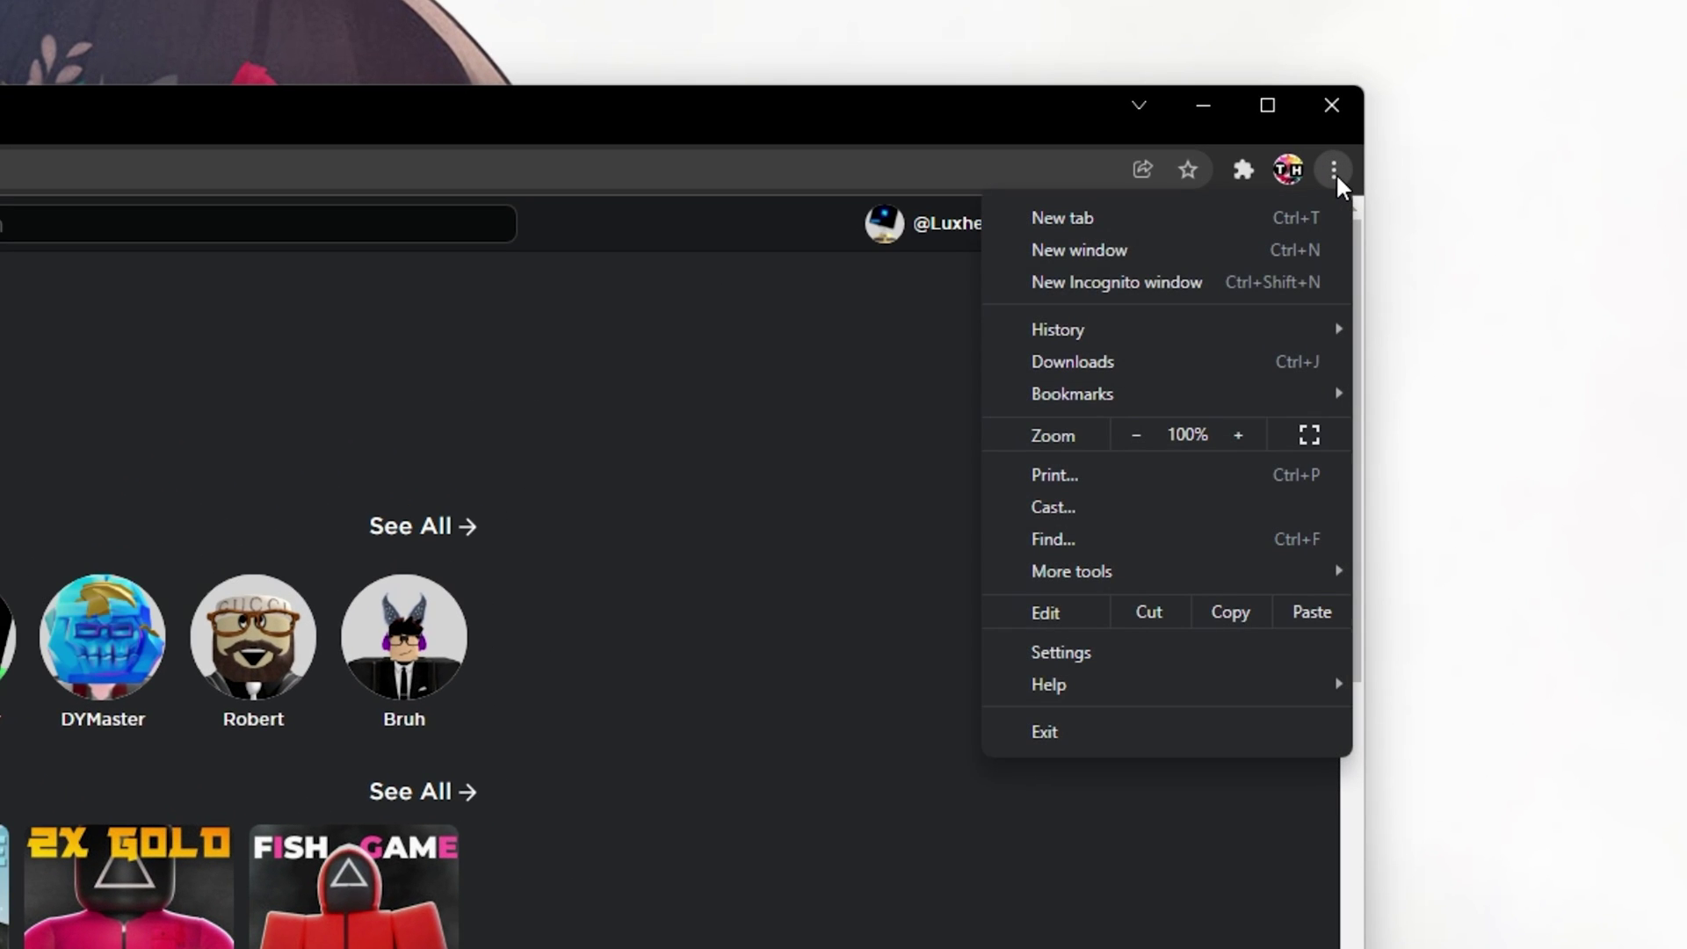
left_click(1169, 651)
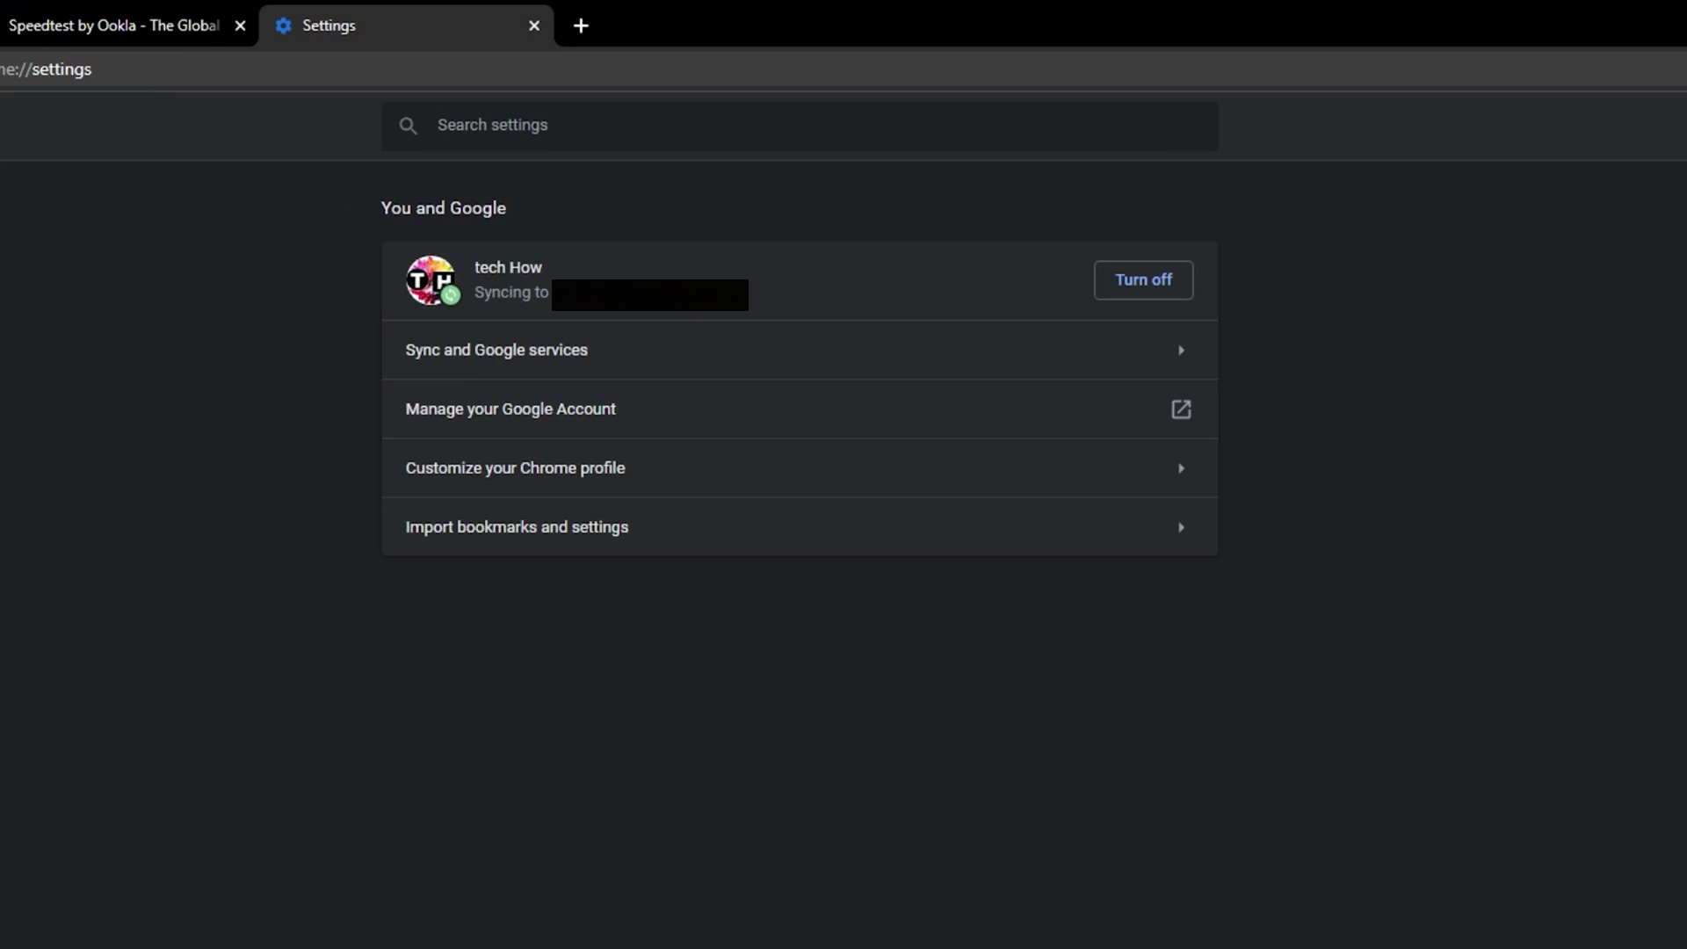
Search settings for 'brows' and review the Clear browsing data options: Last 7 days, history, cookies, cache.
type("browsiung")
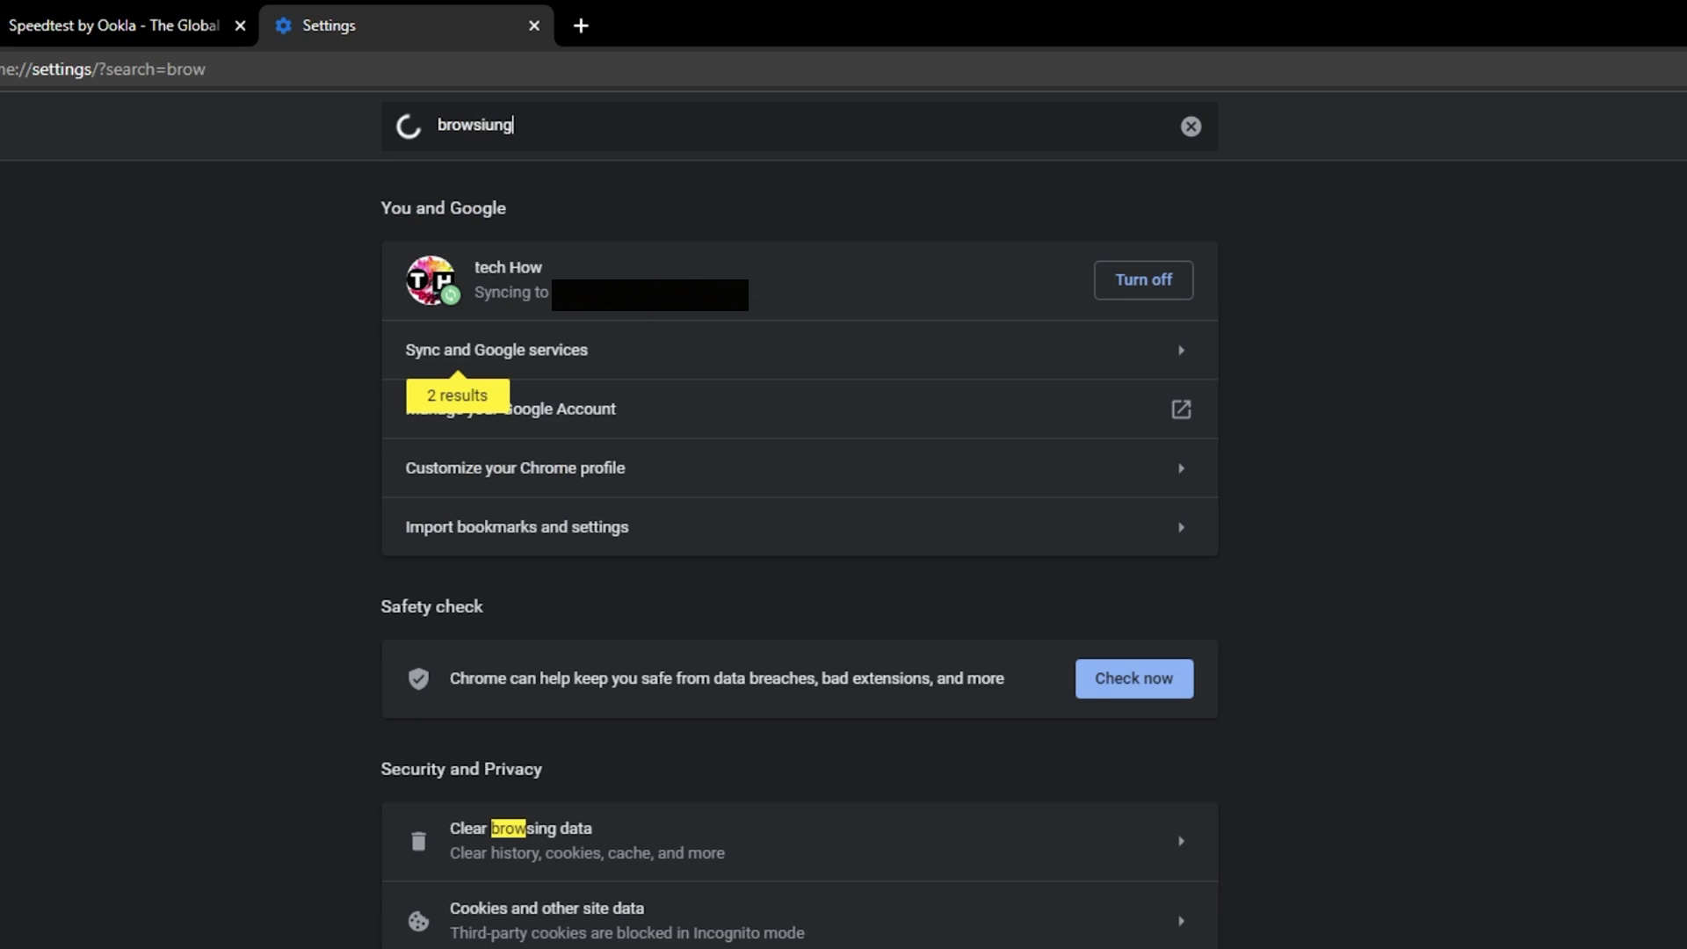
key("BackSpace")
key("BackSpace")
key("BackSpace")
key("BackSpace")
left_click(879, 839)
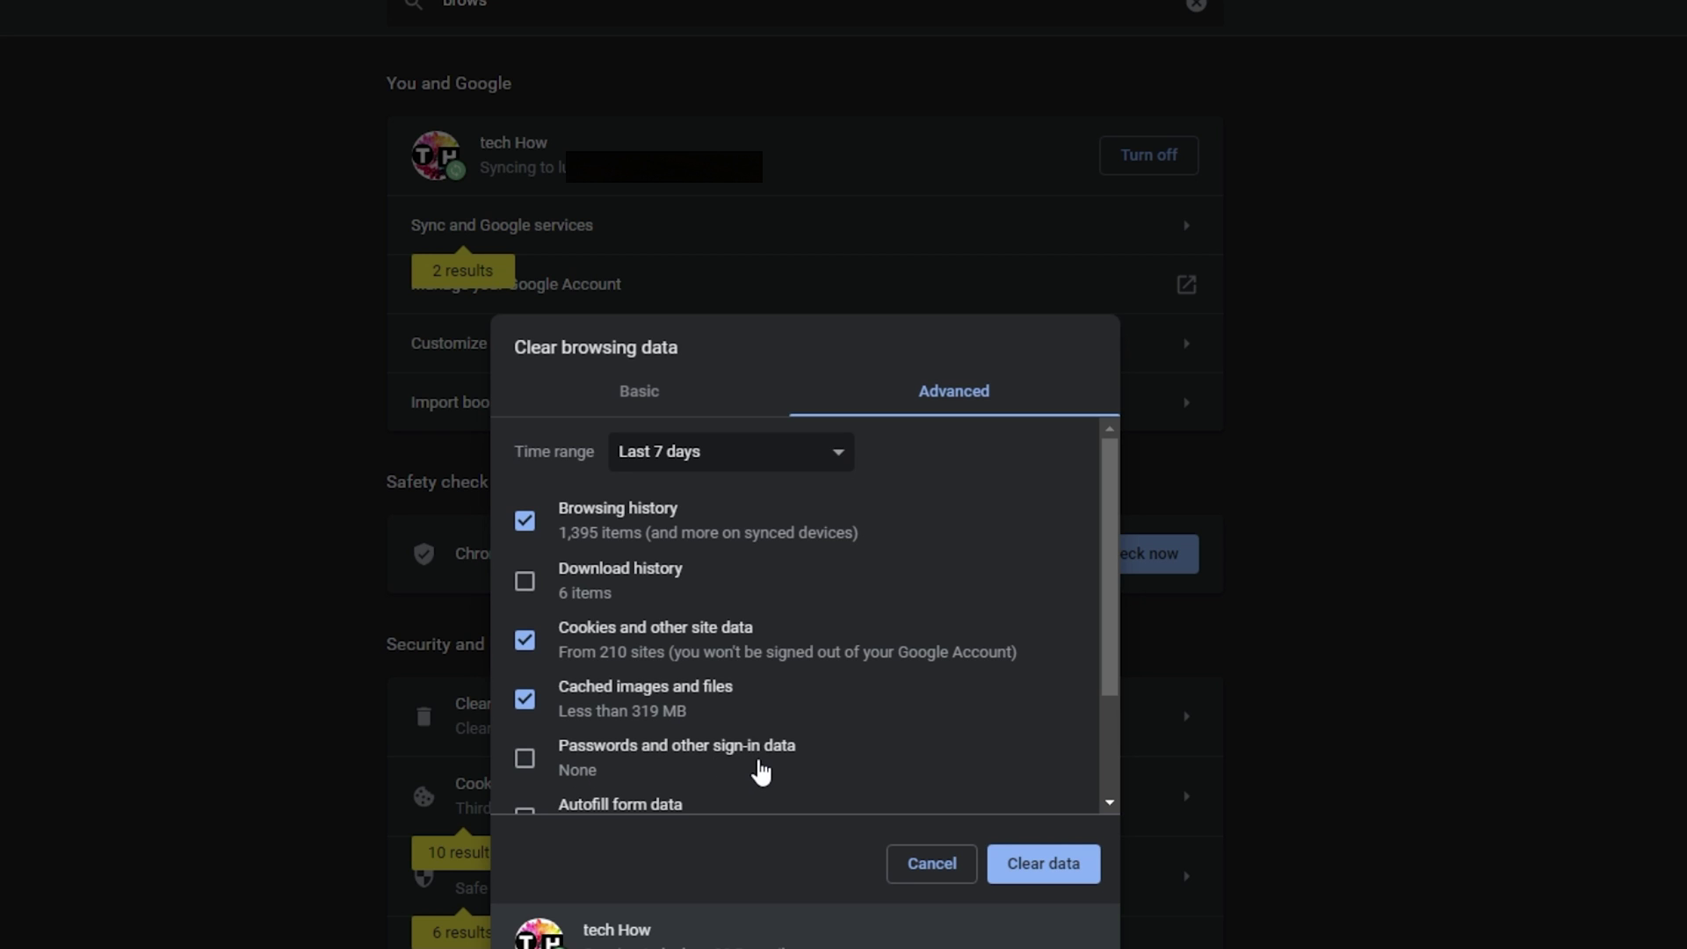
left_click(930, 866)
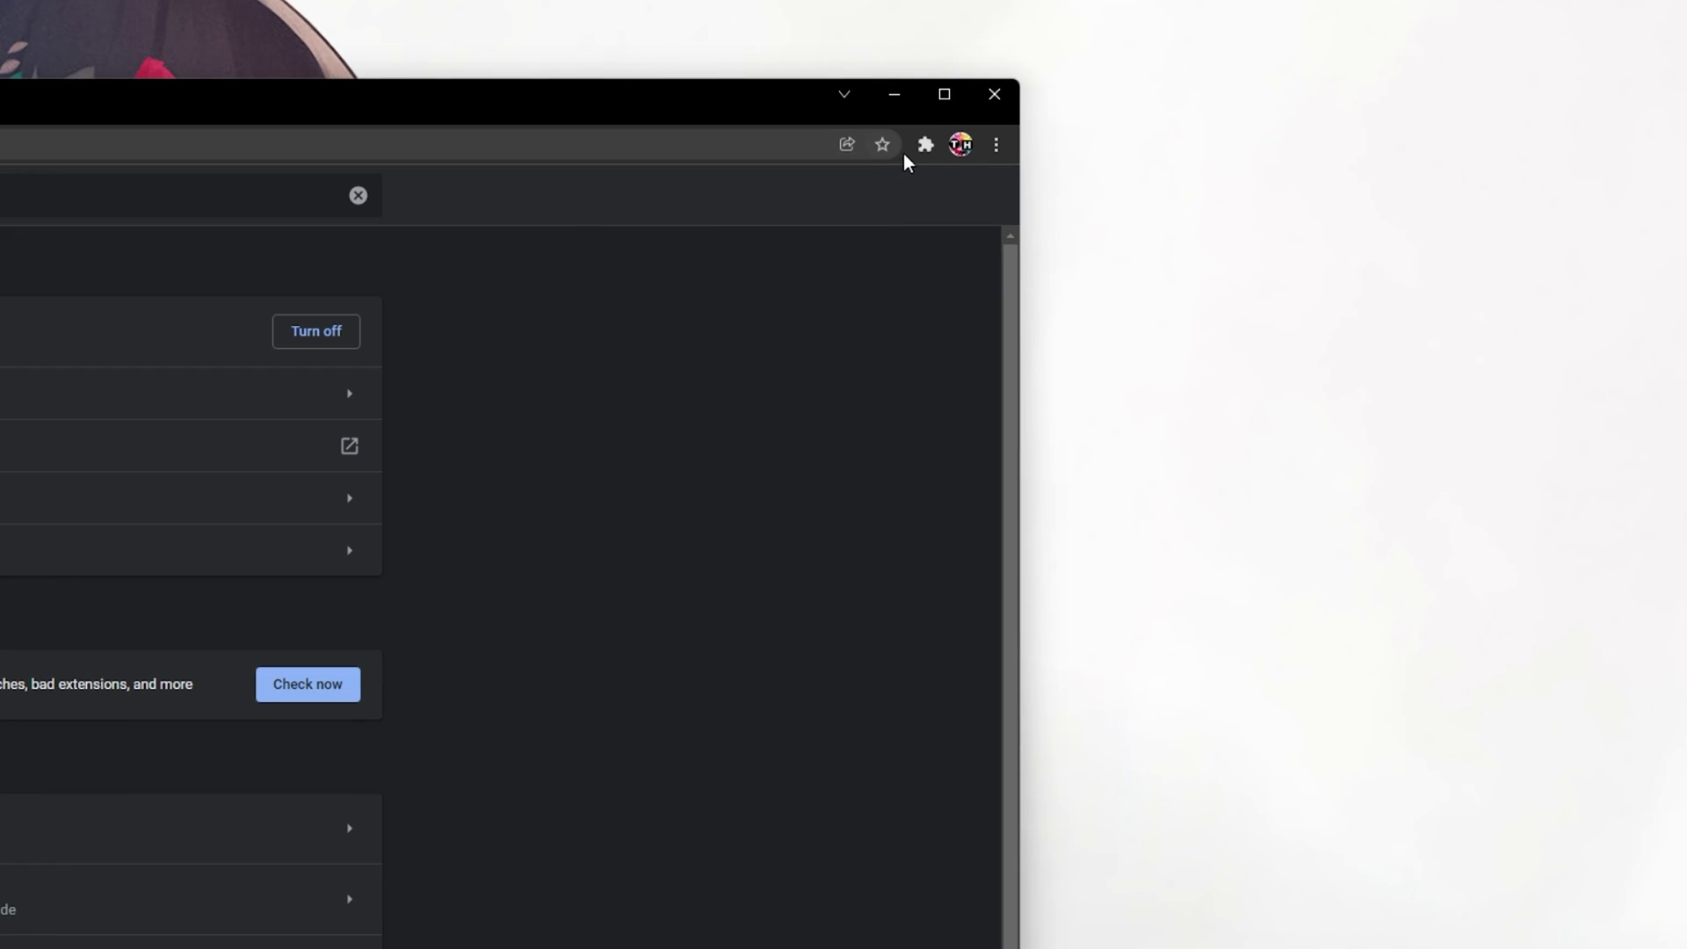
On the Extensions management page, switch Adblock Plus off and back on, then close that tab.
left_click(922, 148)
left_click(748, 692)
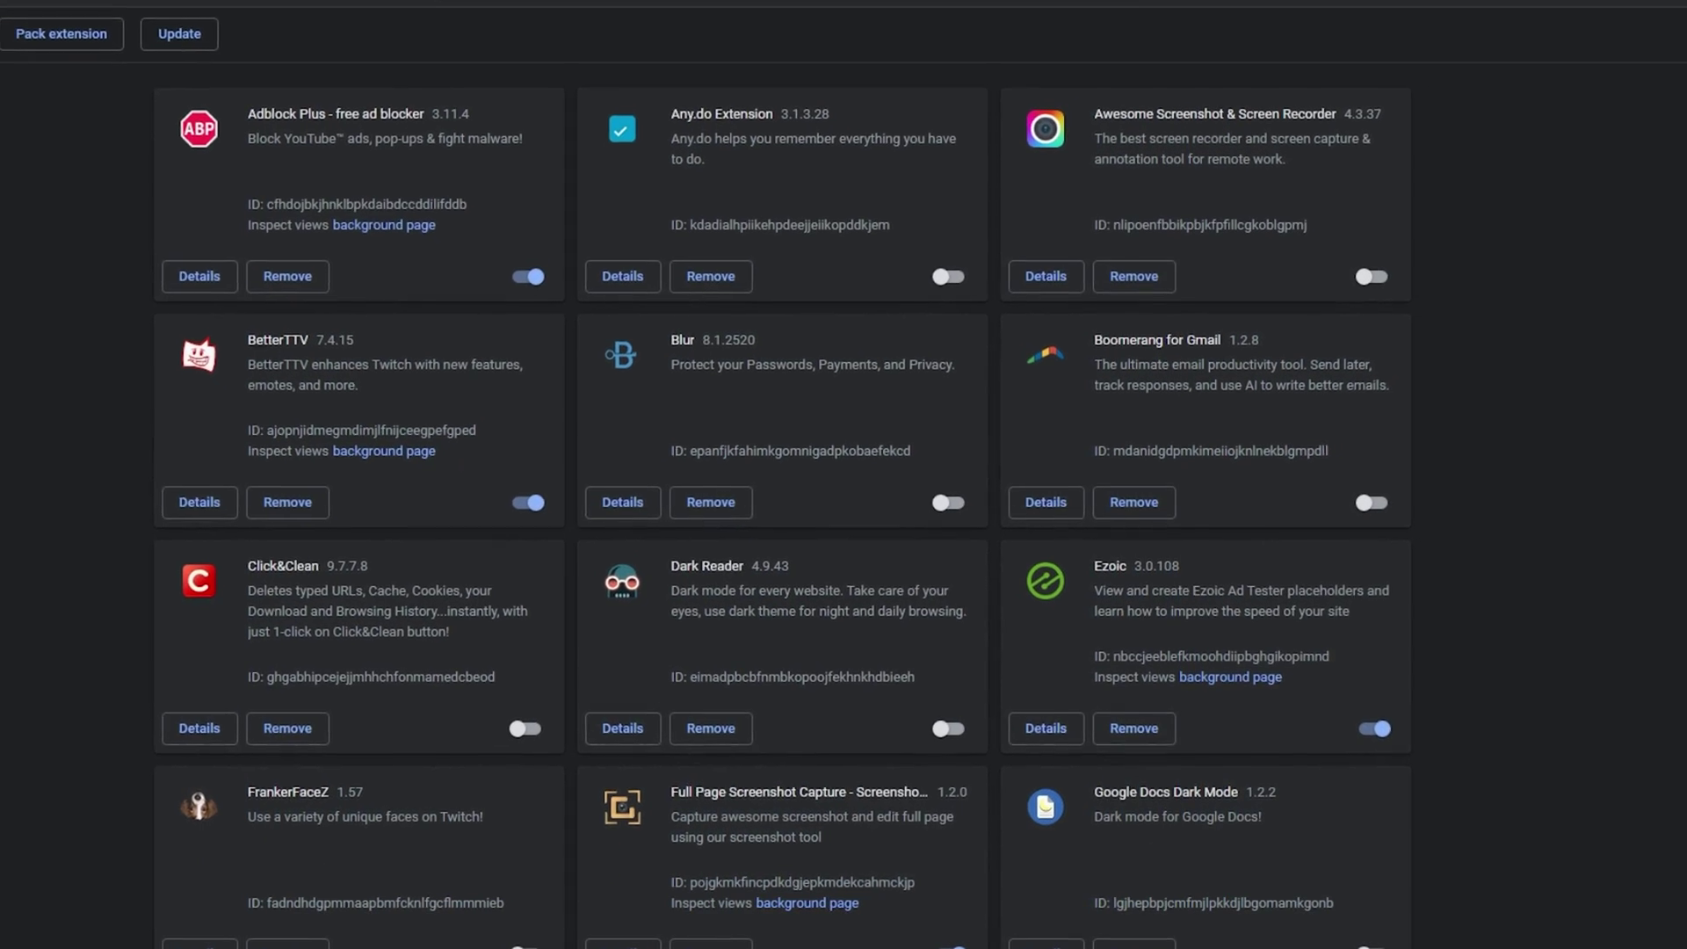
scroll(67, 220, "down", 5)
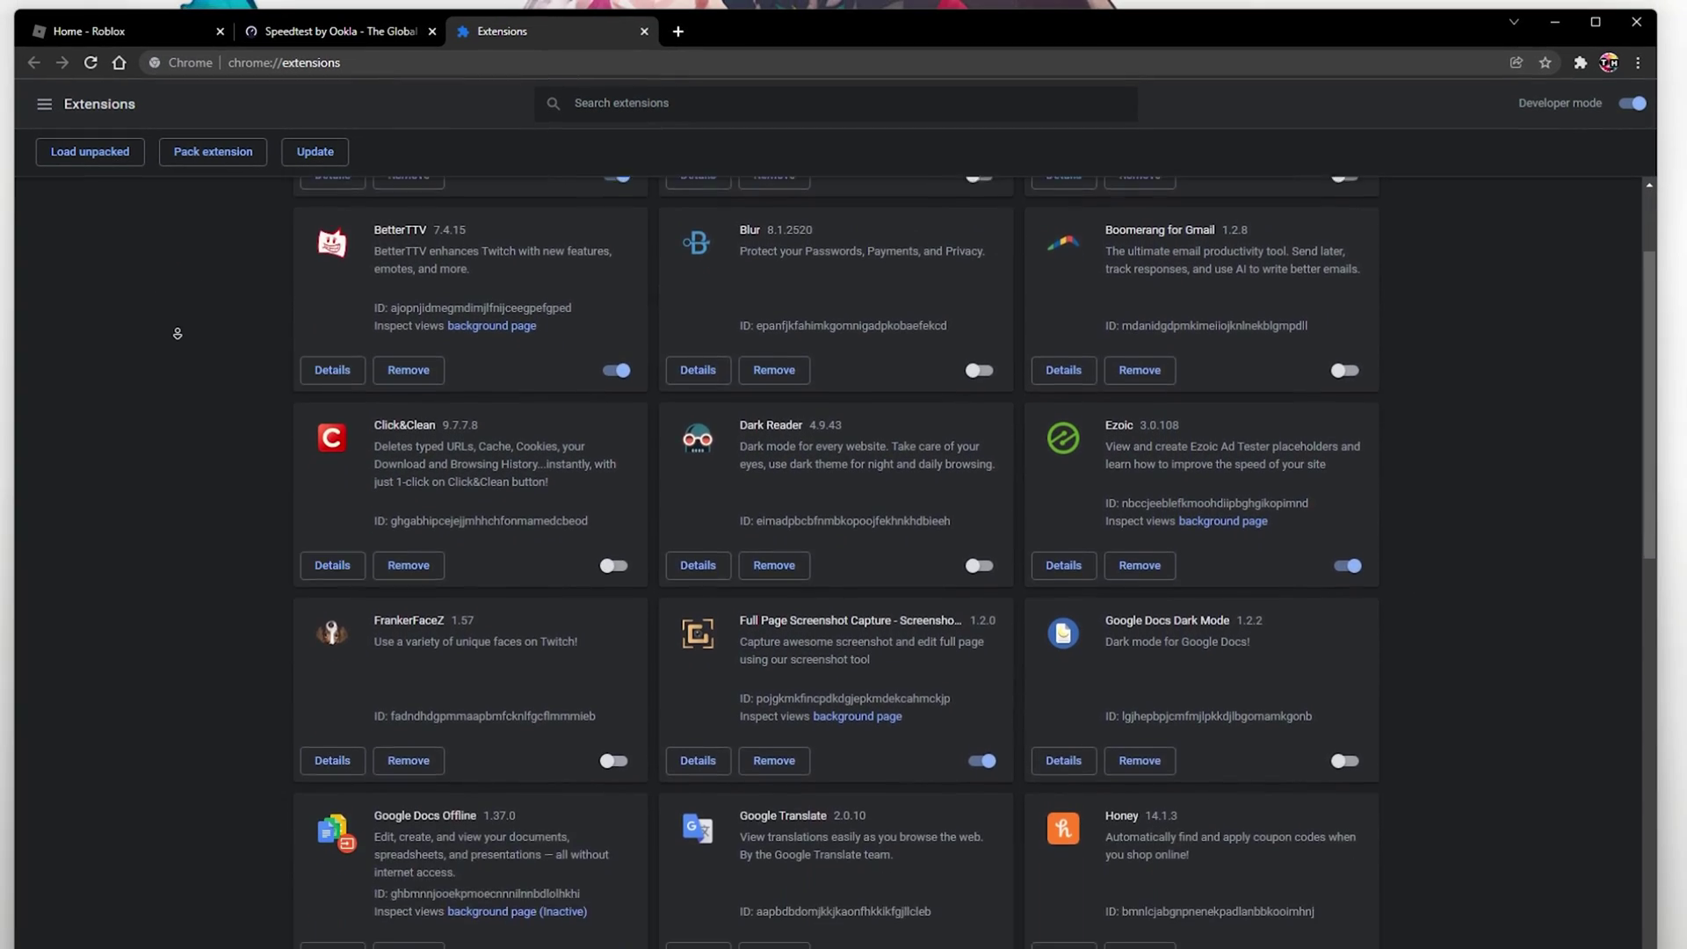
scroll(181, 288, "up", 4)
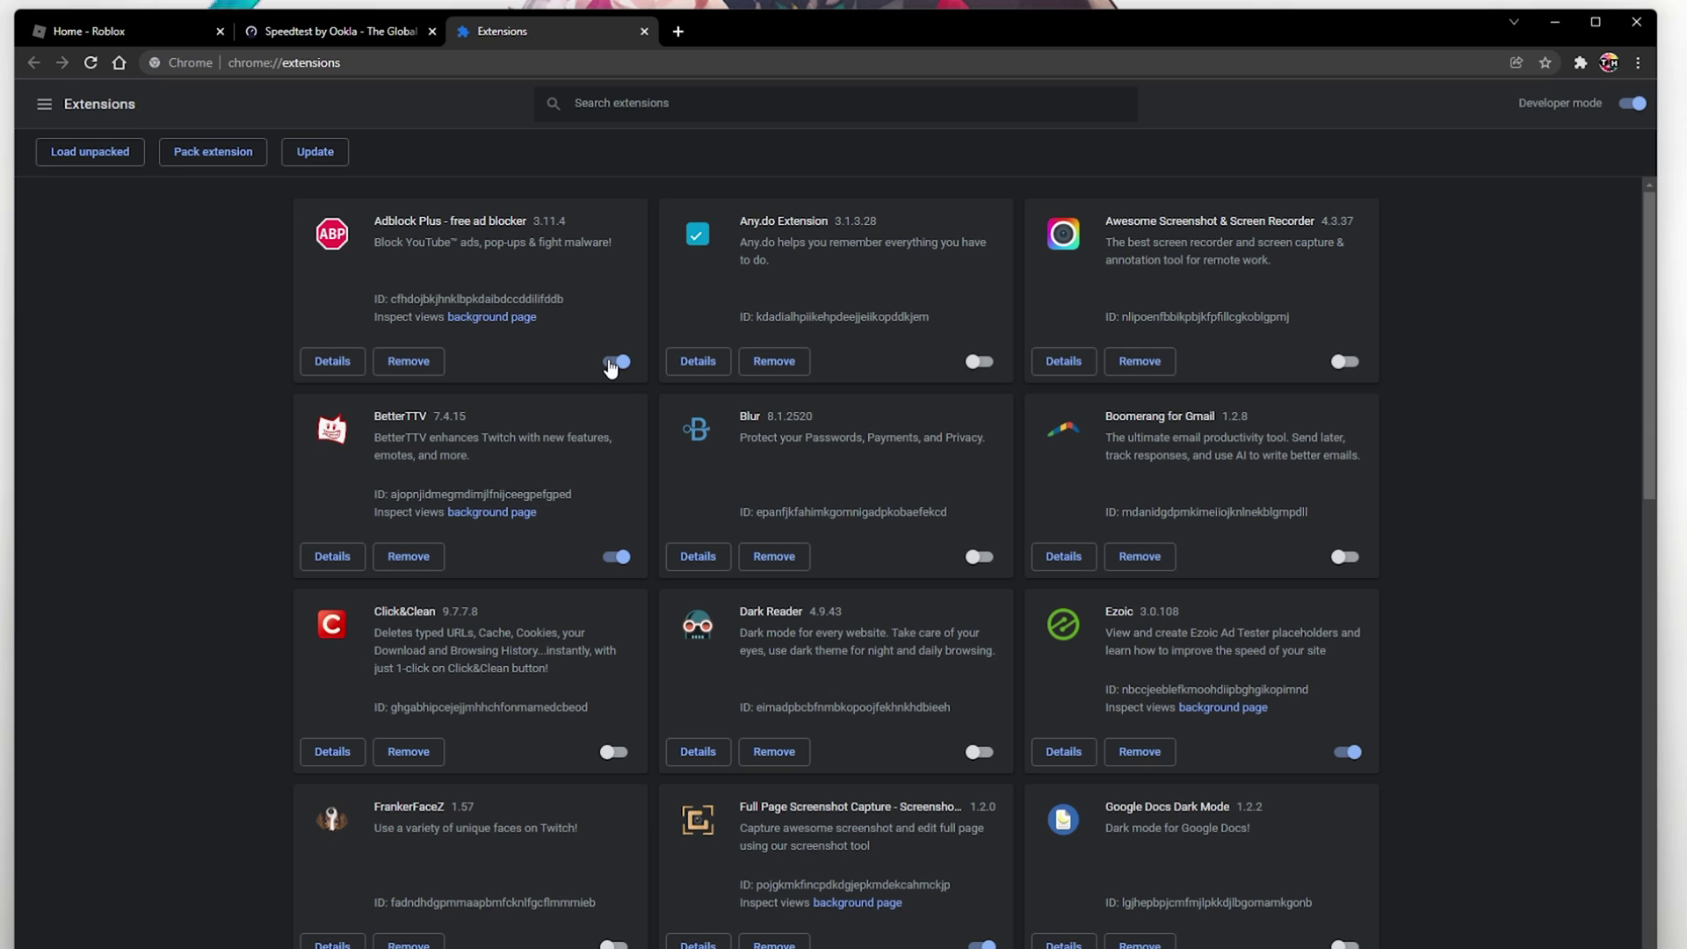
left_click(613, 363)
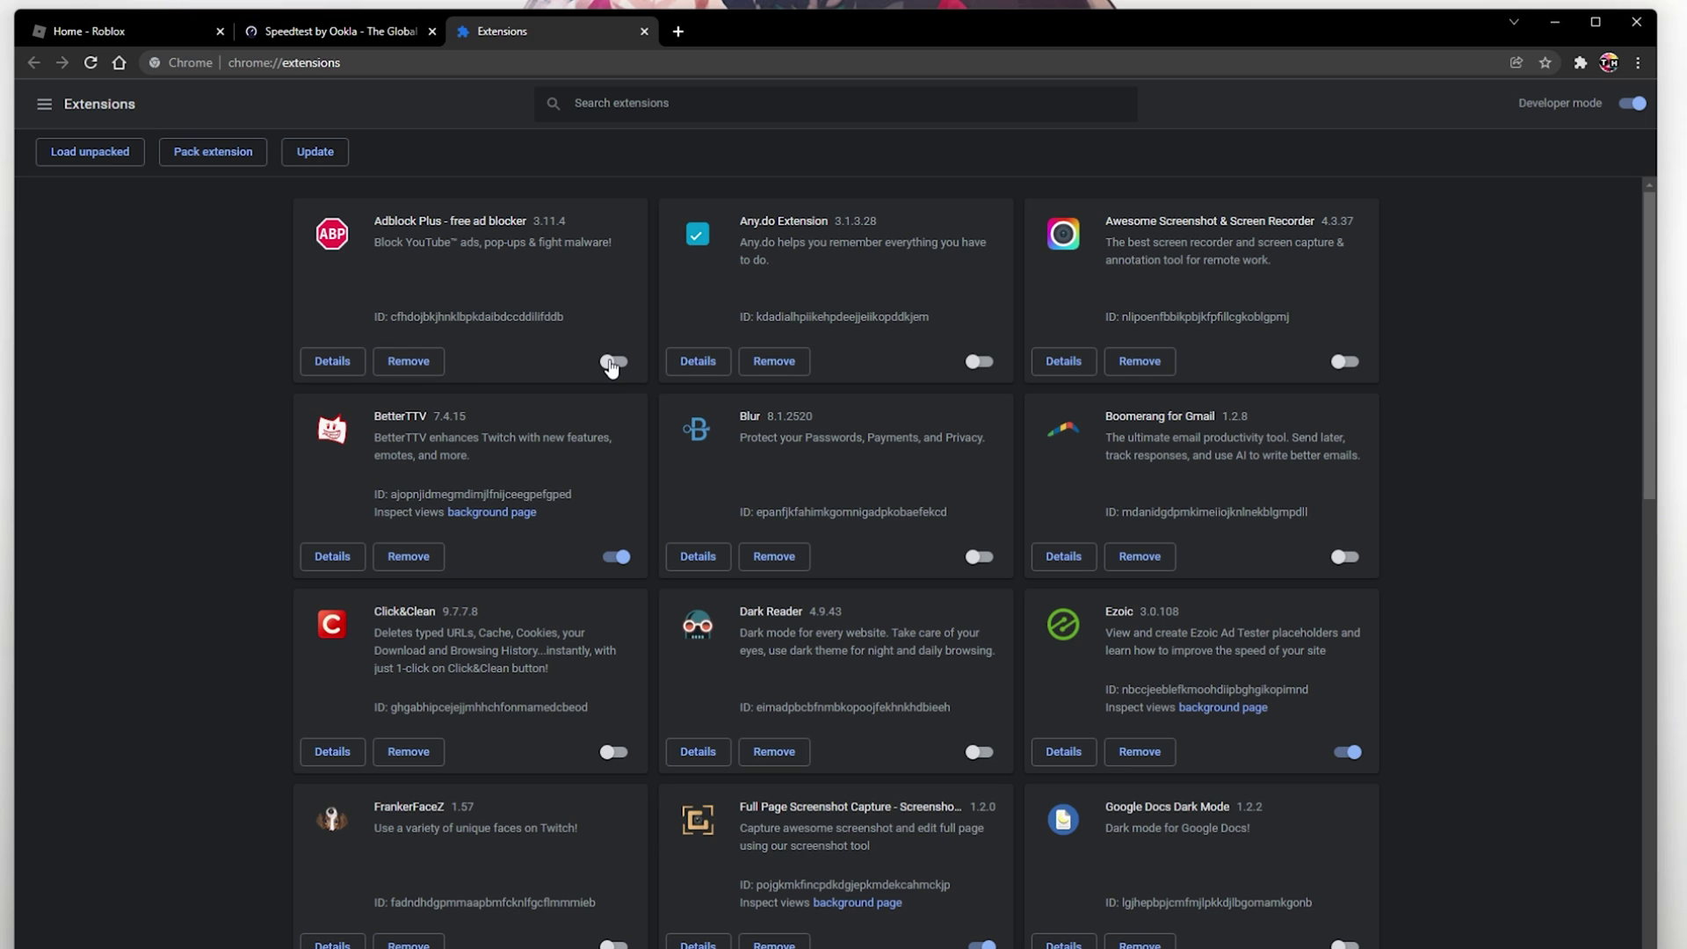
left_click(614, 362)
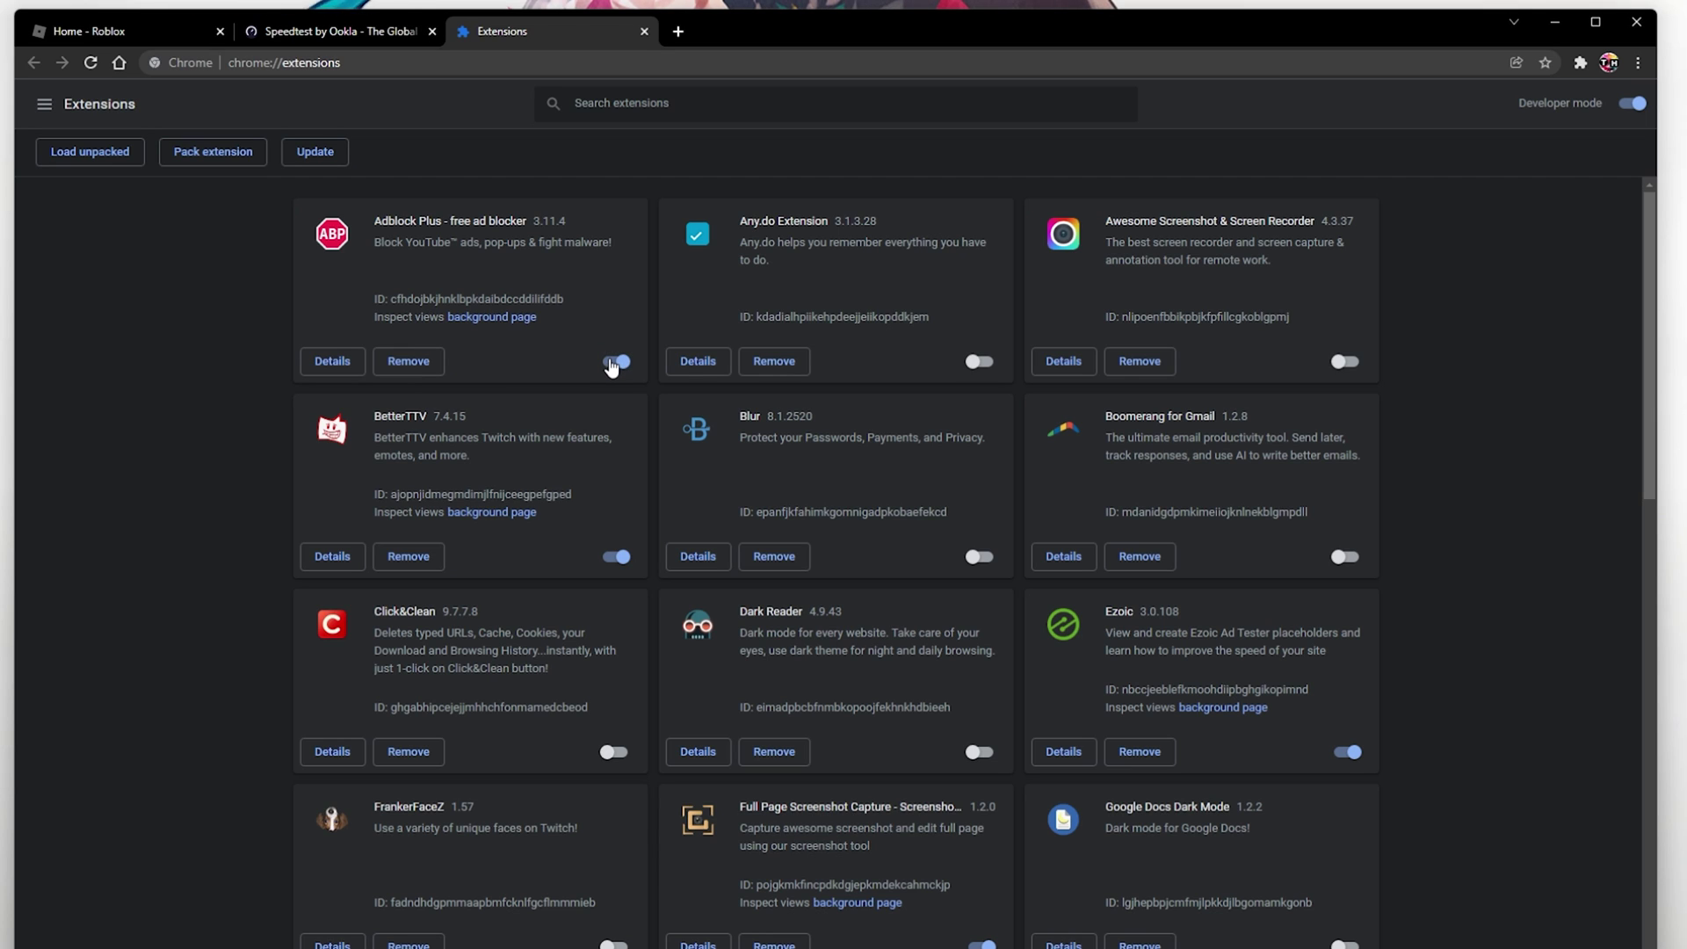
left_click(645, 31)
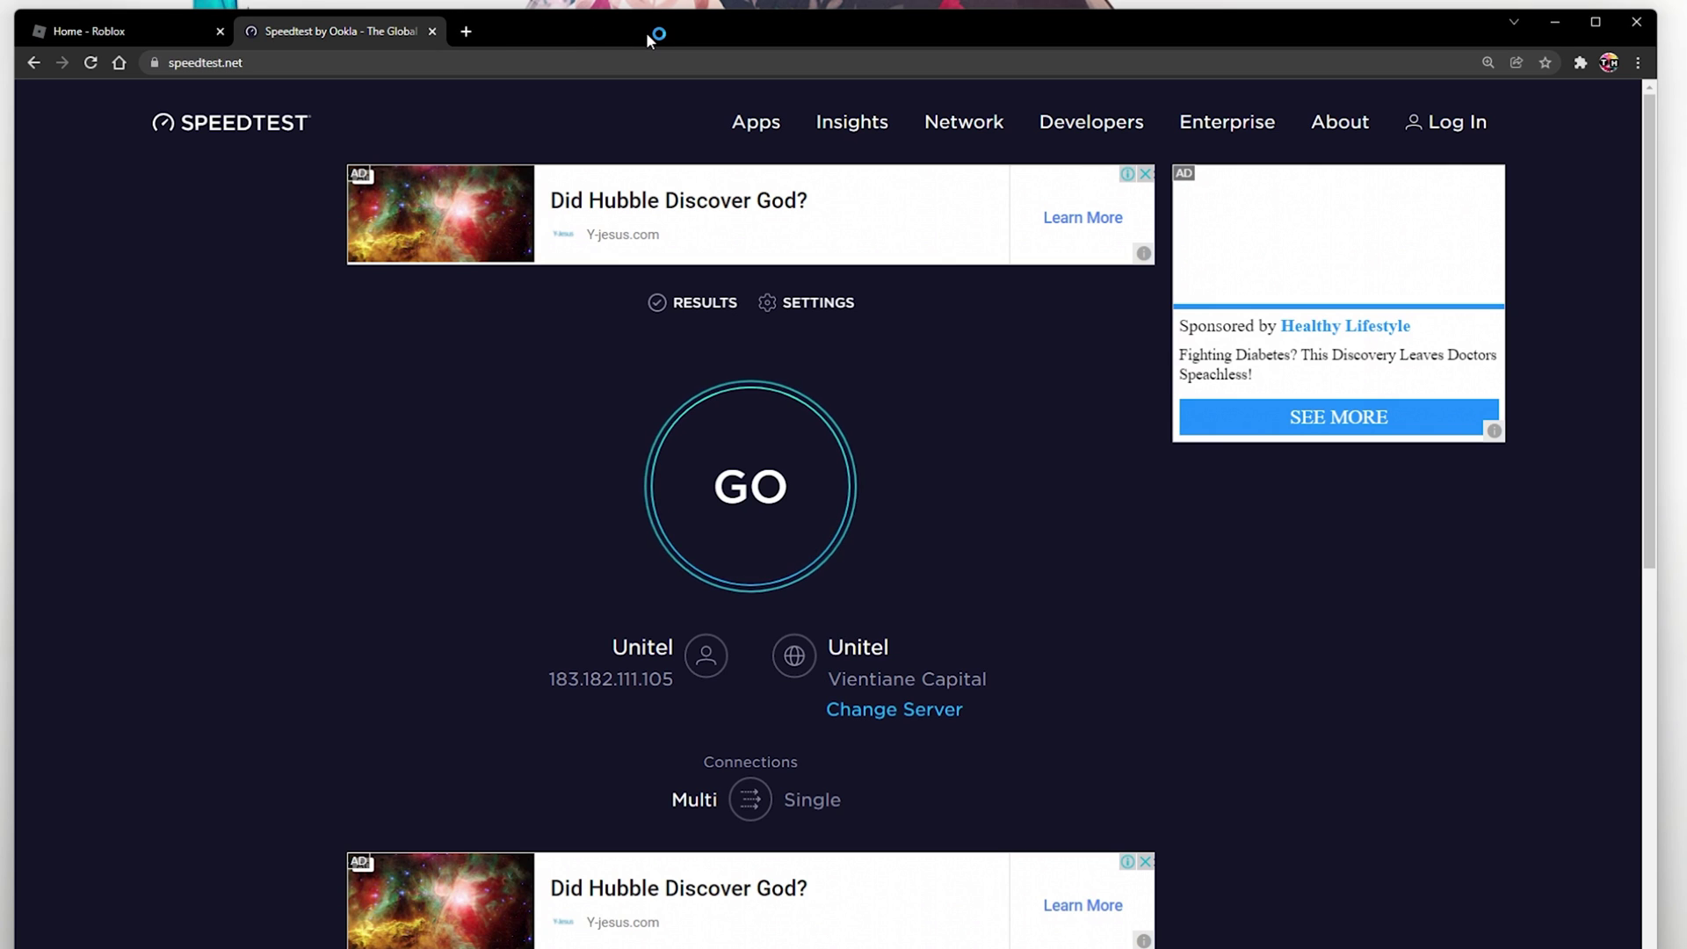
Run the Speedtest by Ookla test, check the 2 ms ping result, and minimise Chrome.
left_click(172, 39)
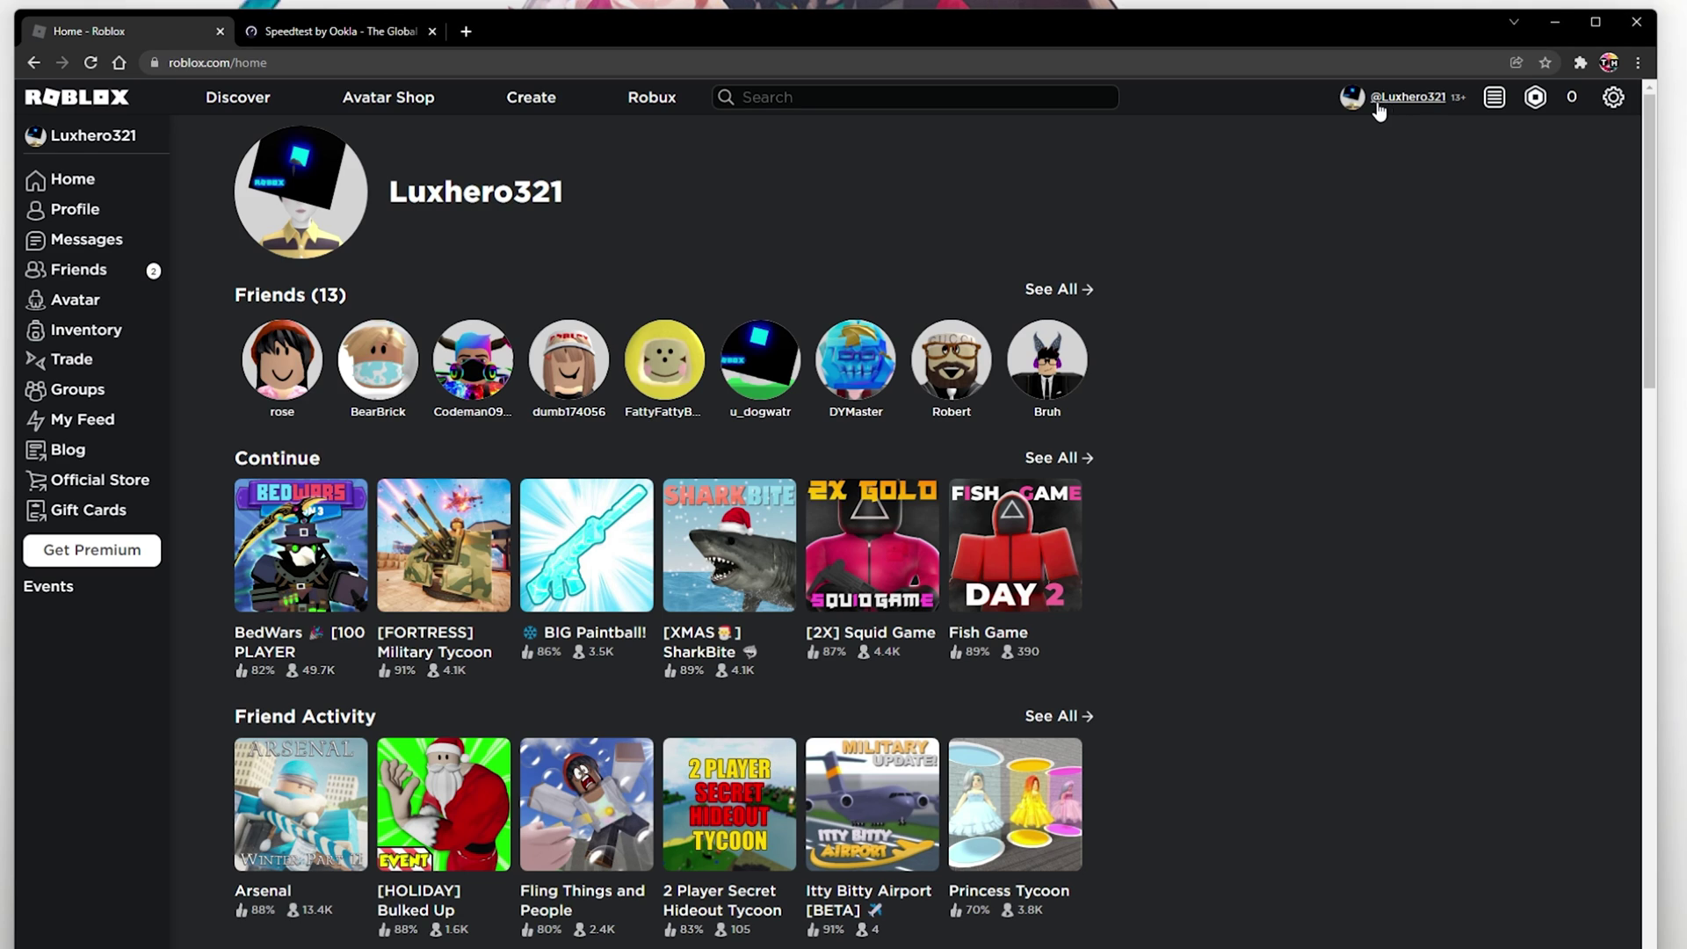
left_click(356, 38)
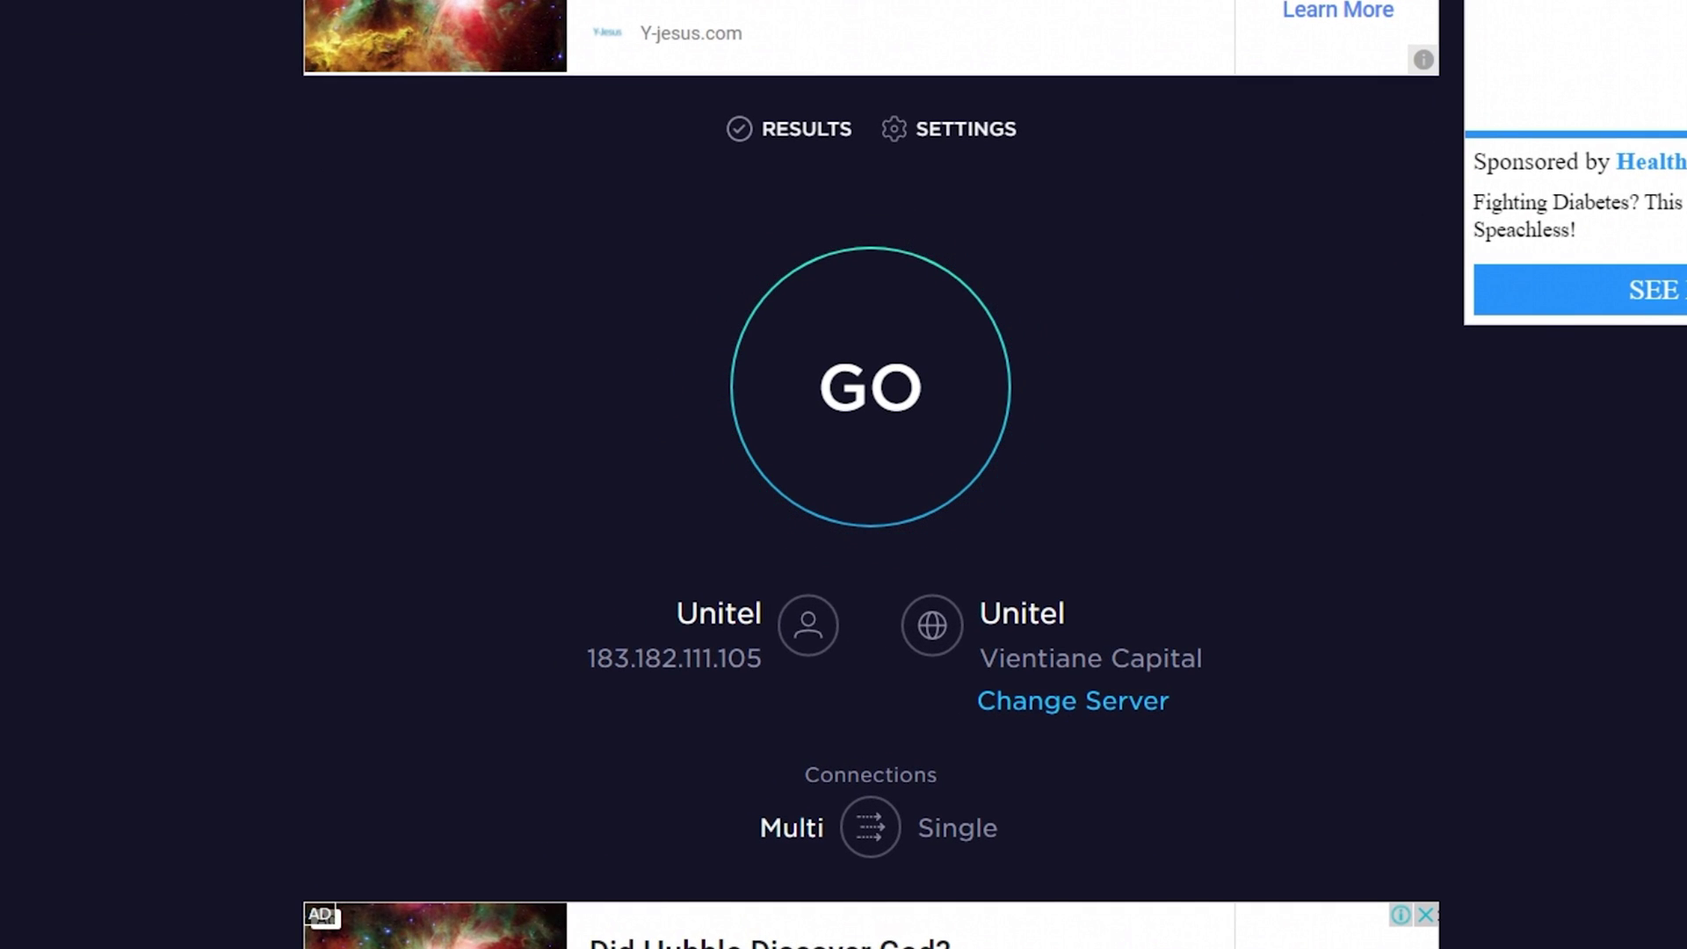
left_click(866, 365)
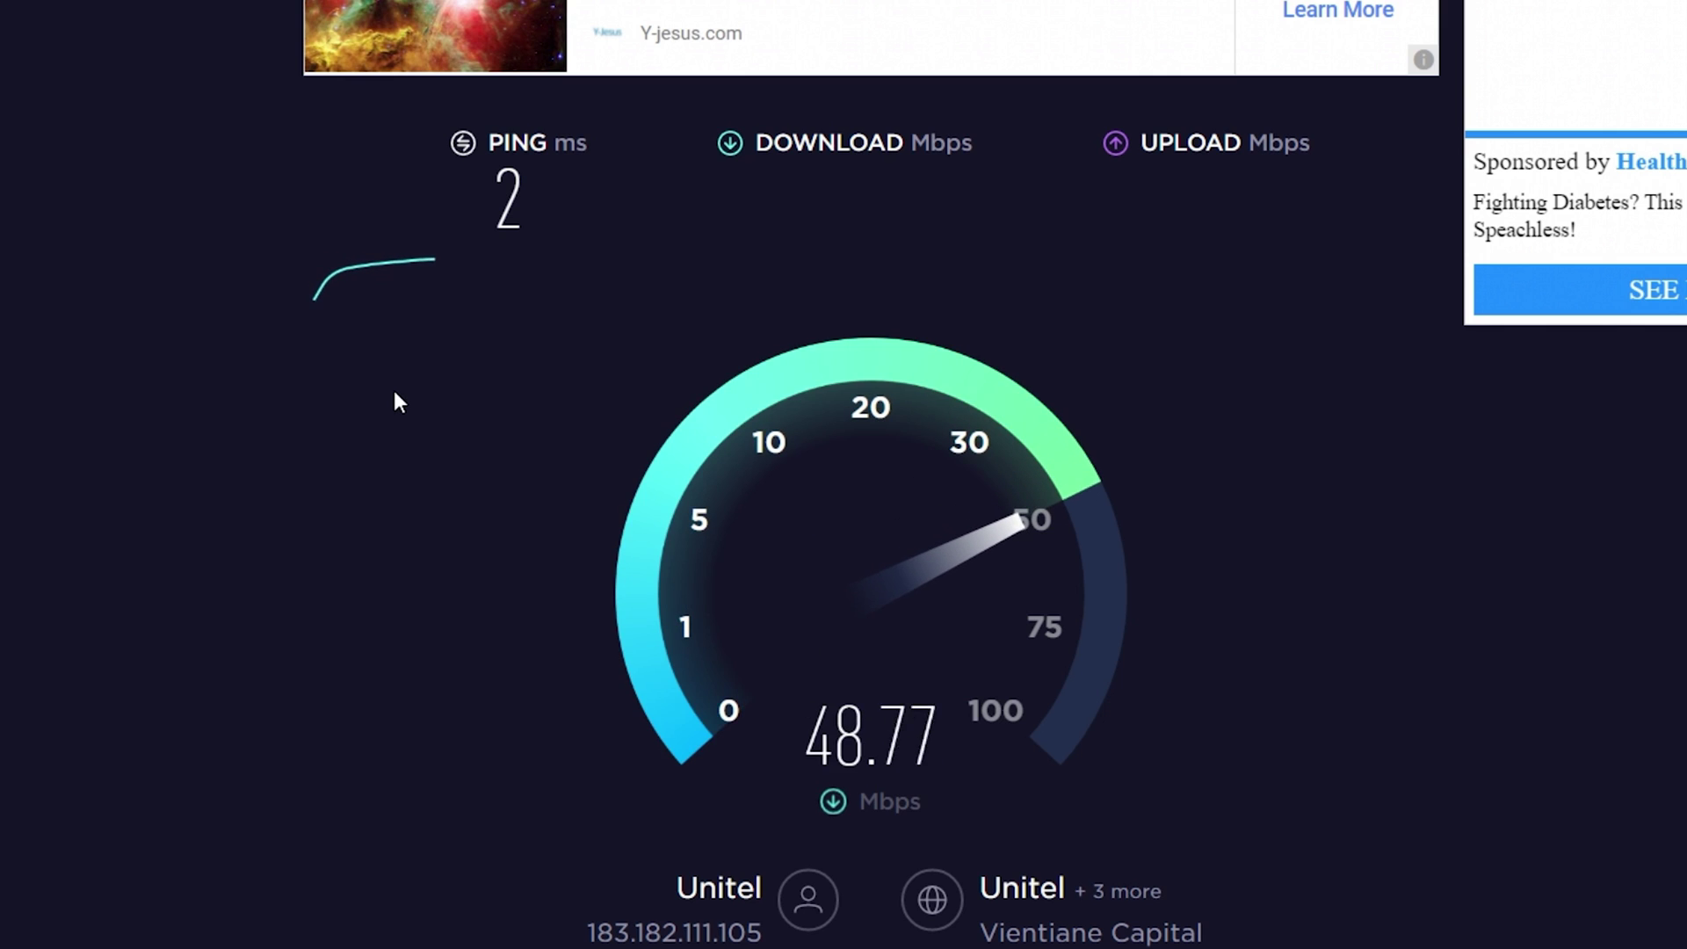
double_click(508, 186)
left_click(462, 371)
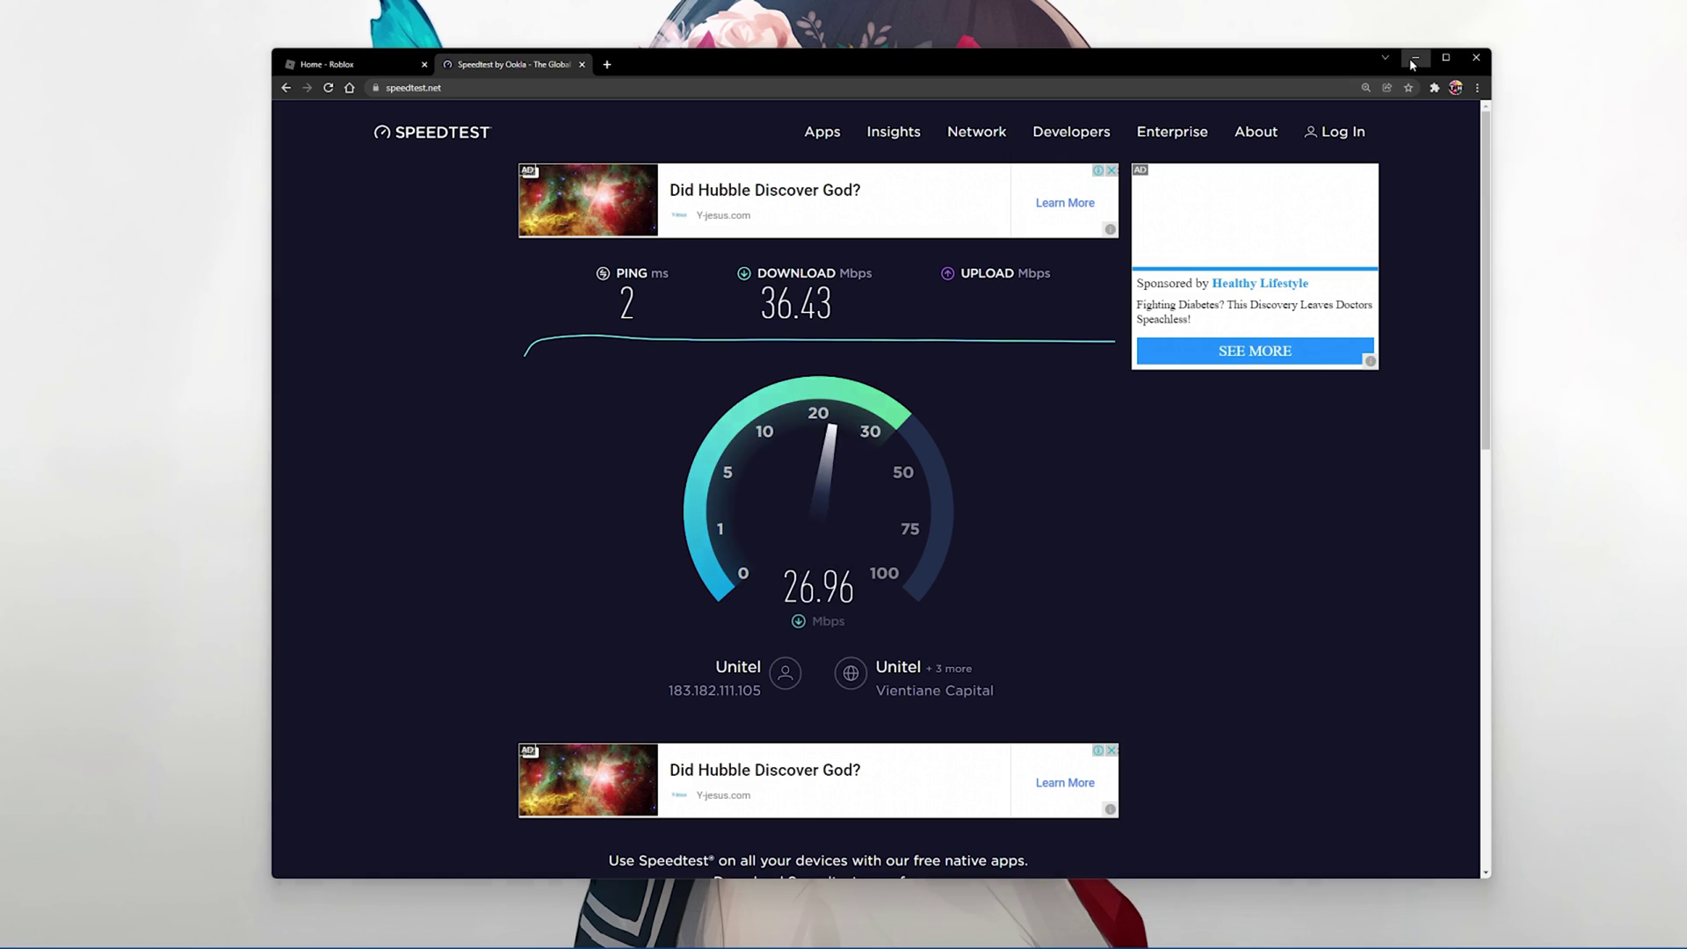
left_click(1480, 22)
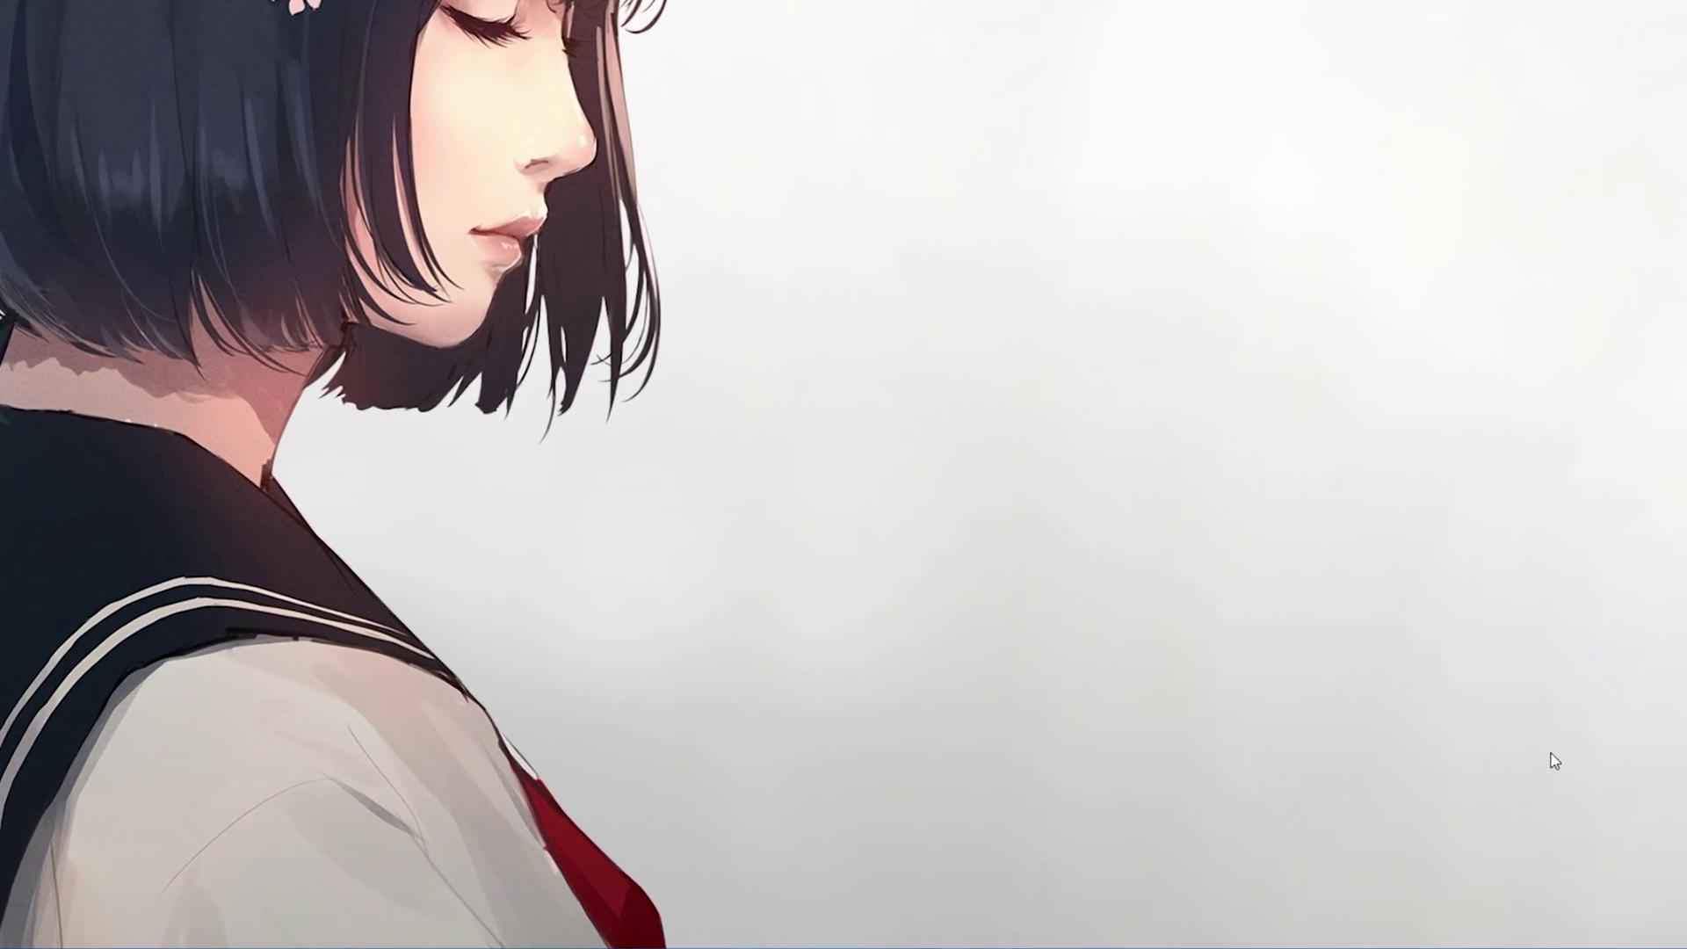
Open Date & time settings from the taskbar clock's context menu.
mouse_move(1609, 945)
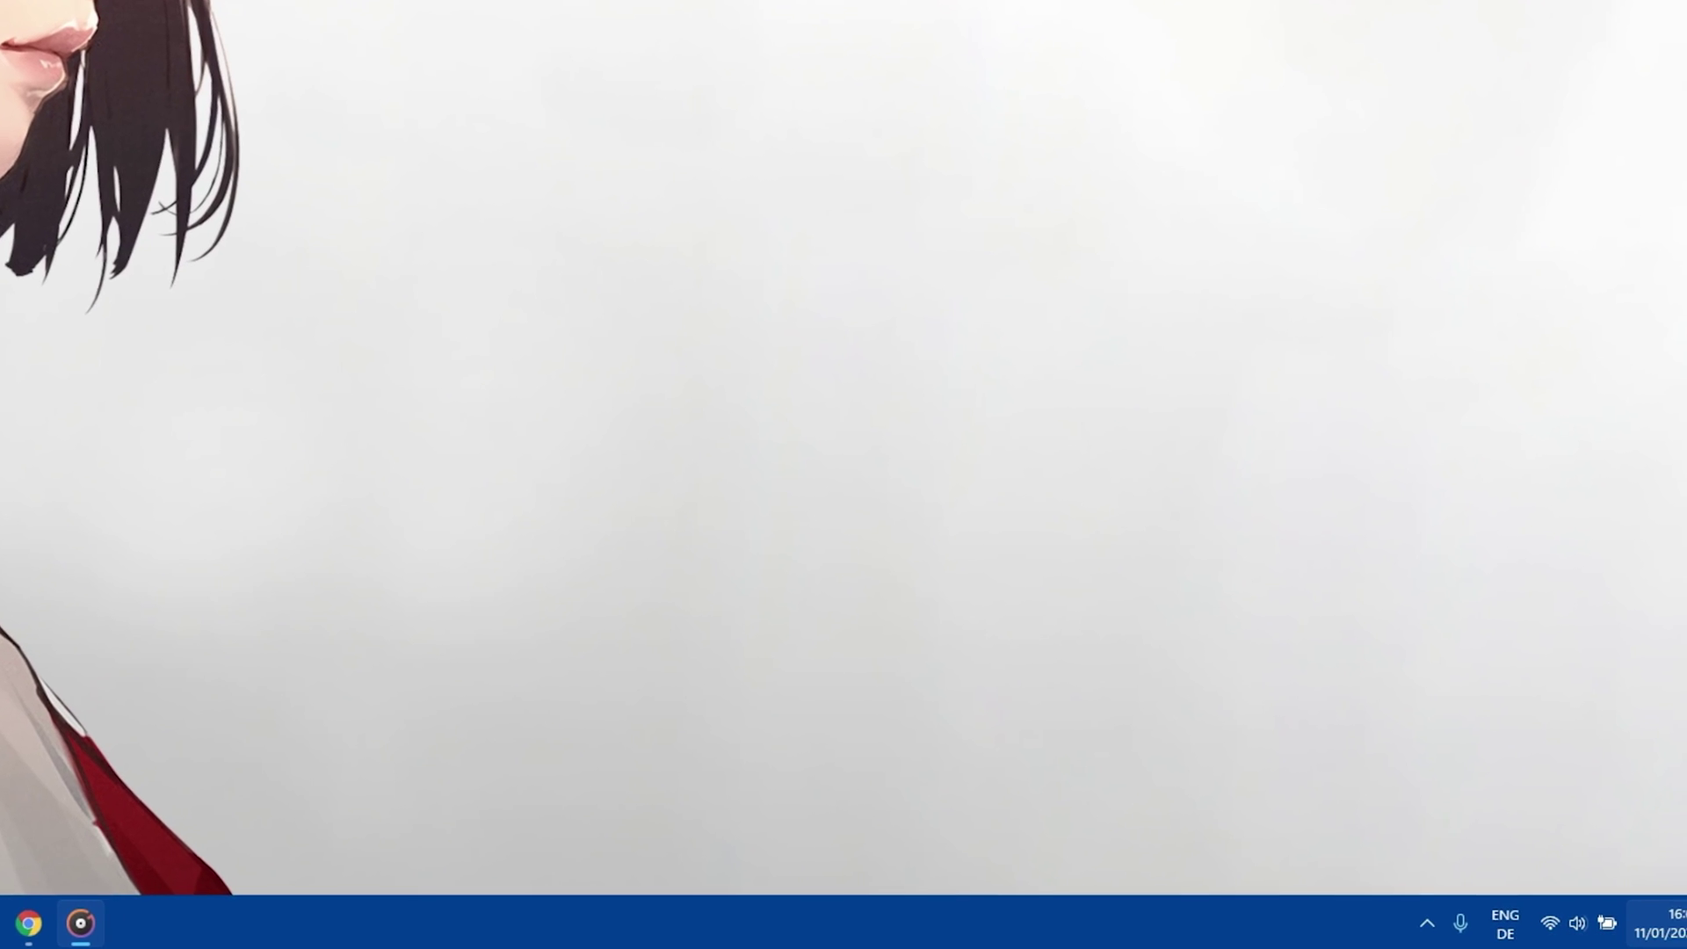
right_click(1656, 934)
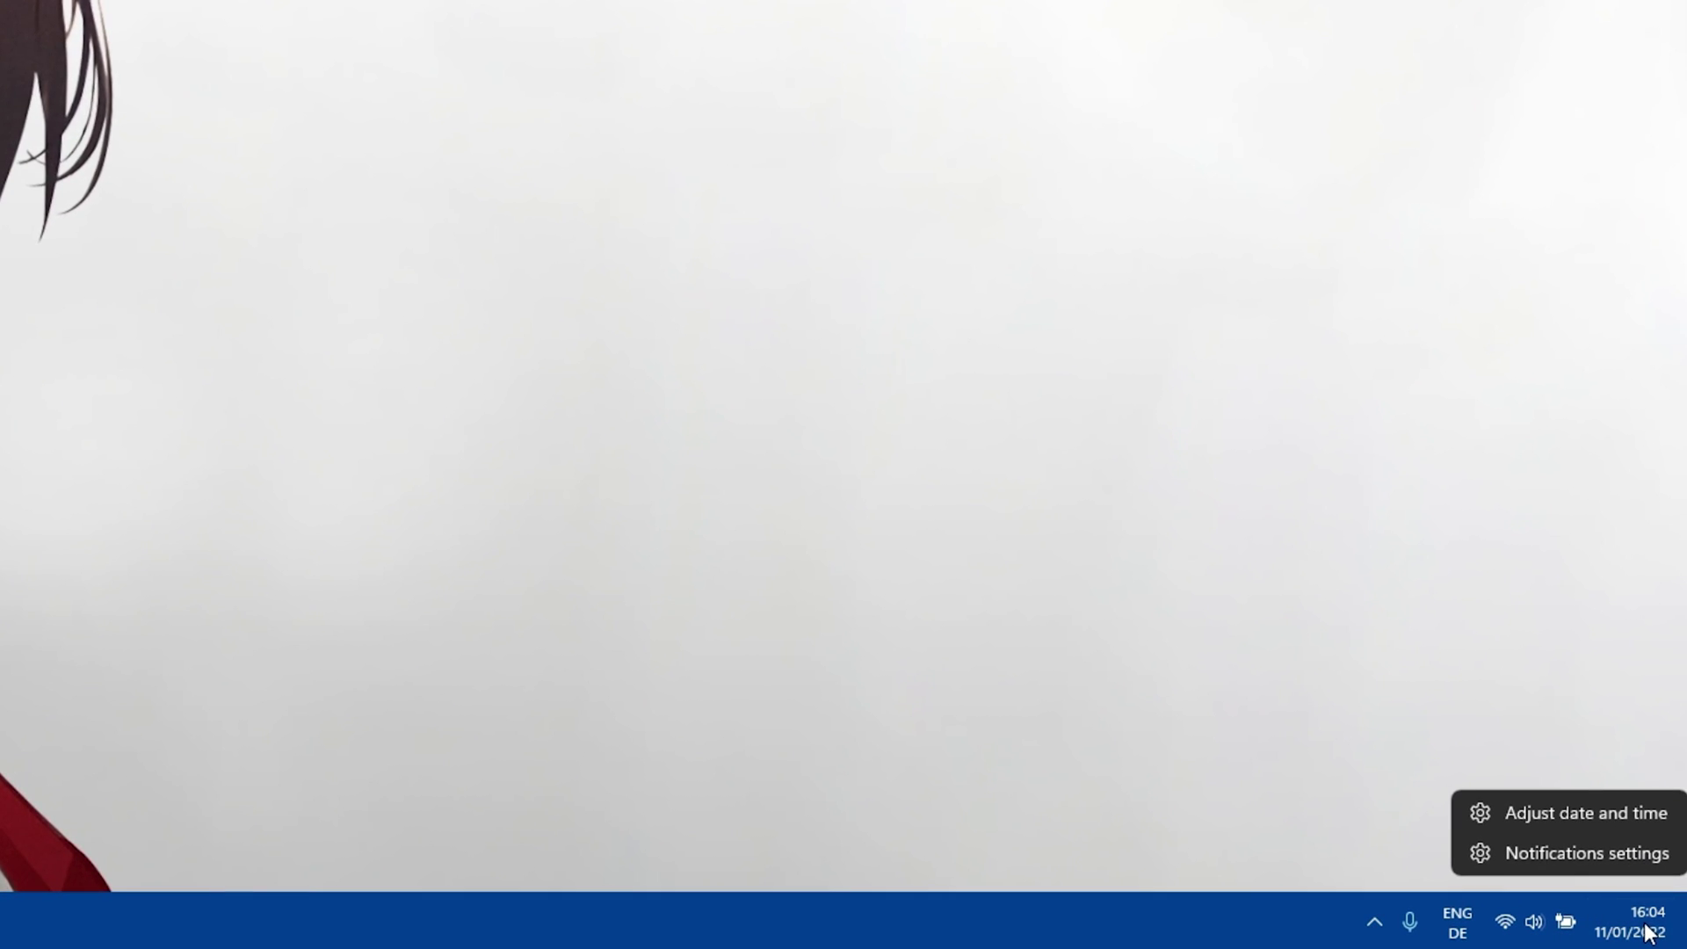
left_click(1531, 813)
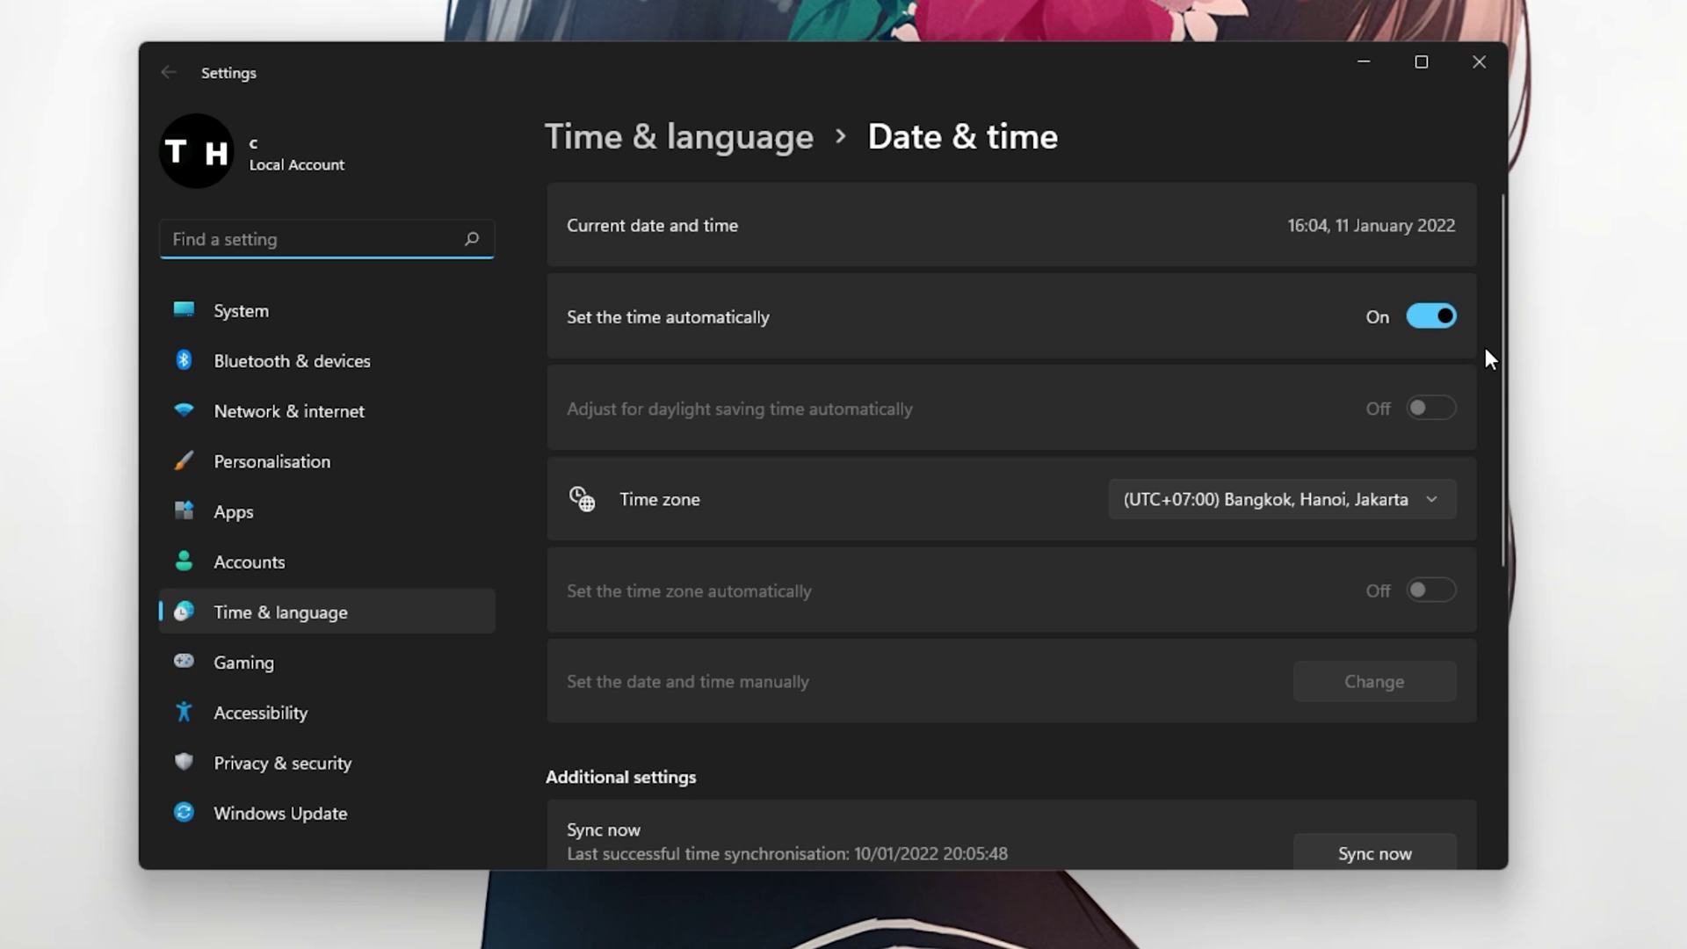
Disable automatic time, keep the Bangkok, Hanoi, Jakarta zone, re-apply 16:04 11 January 2022, then re-enable automatic time.
left_click(1438, 322)
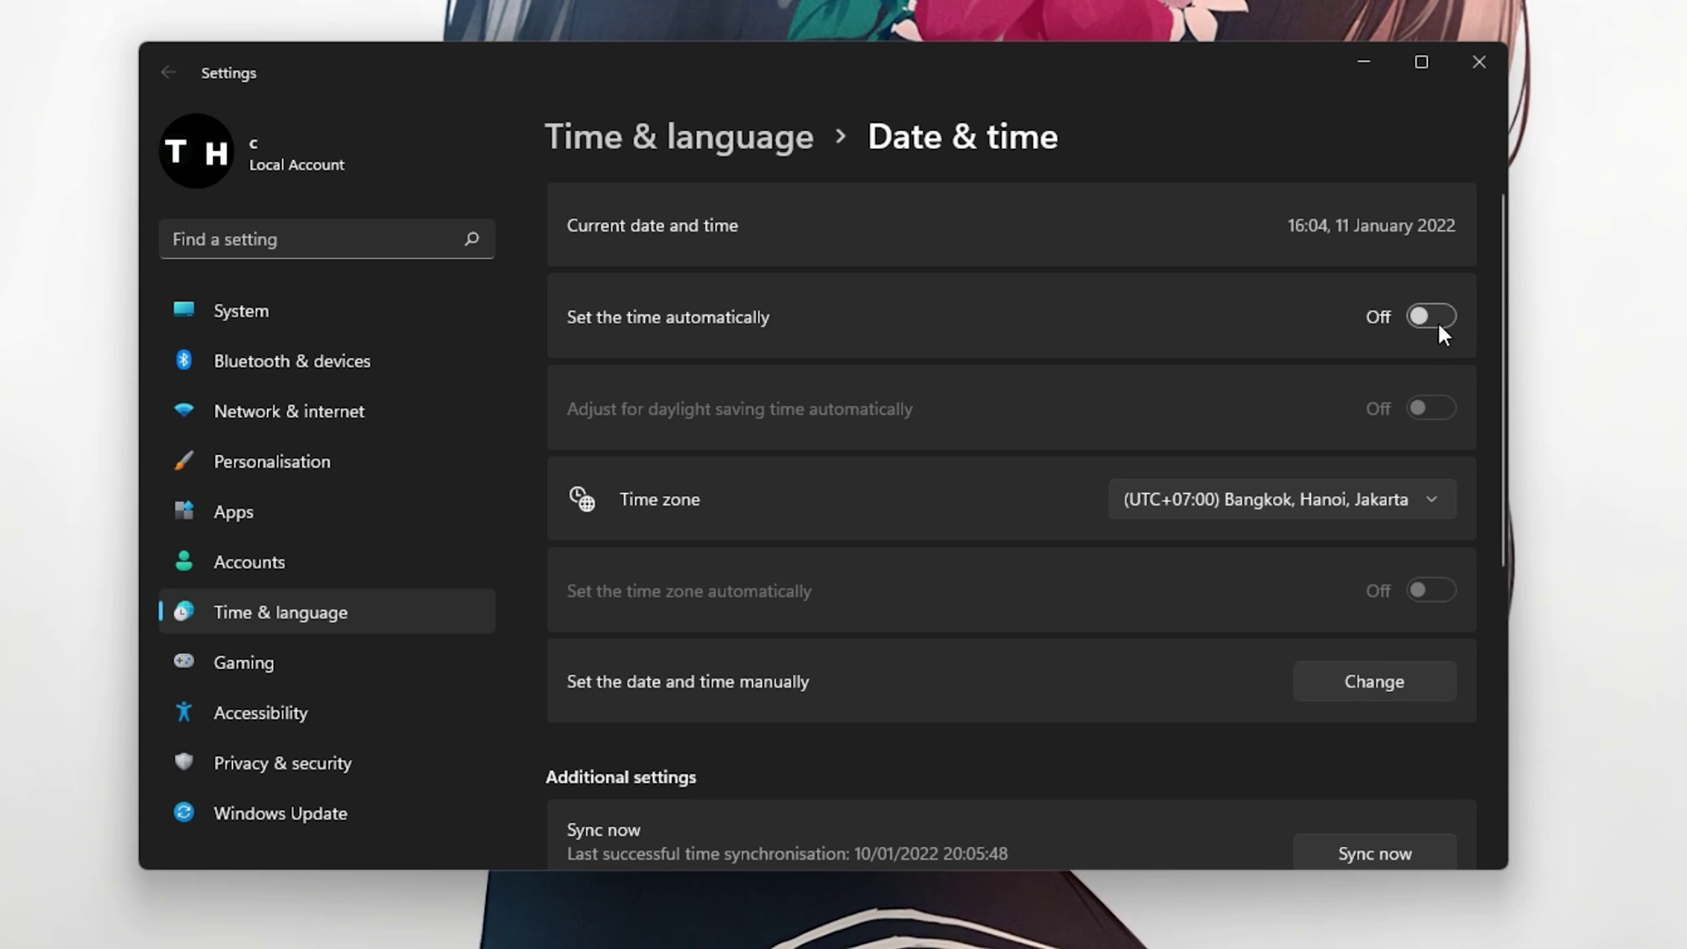
left_click(1442, 494)
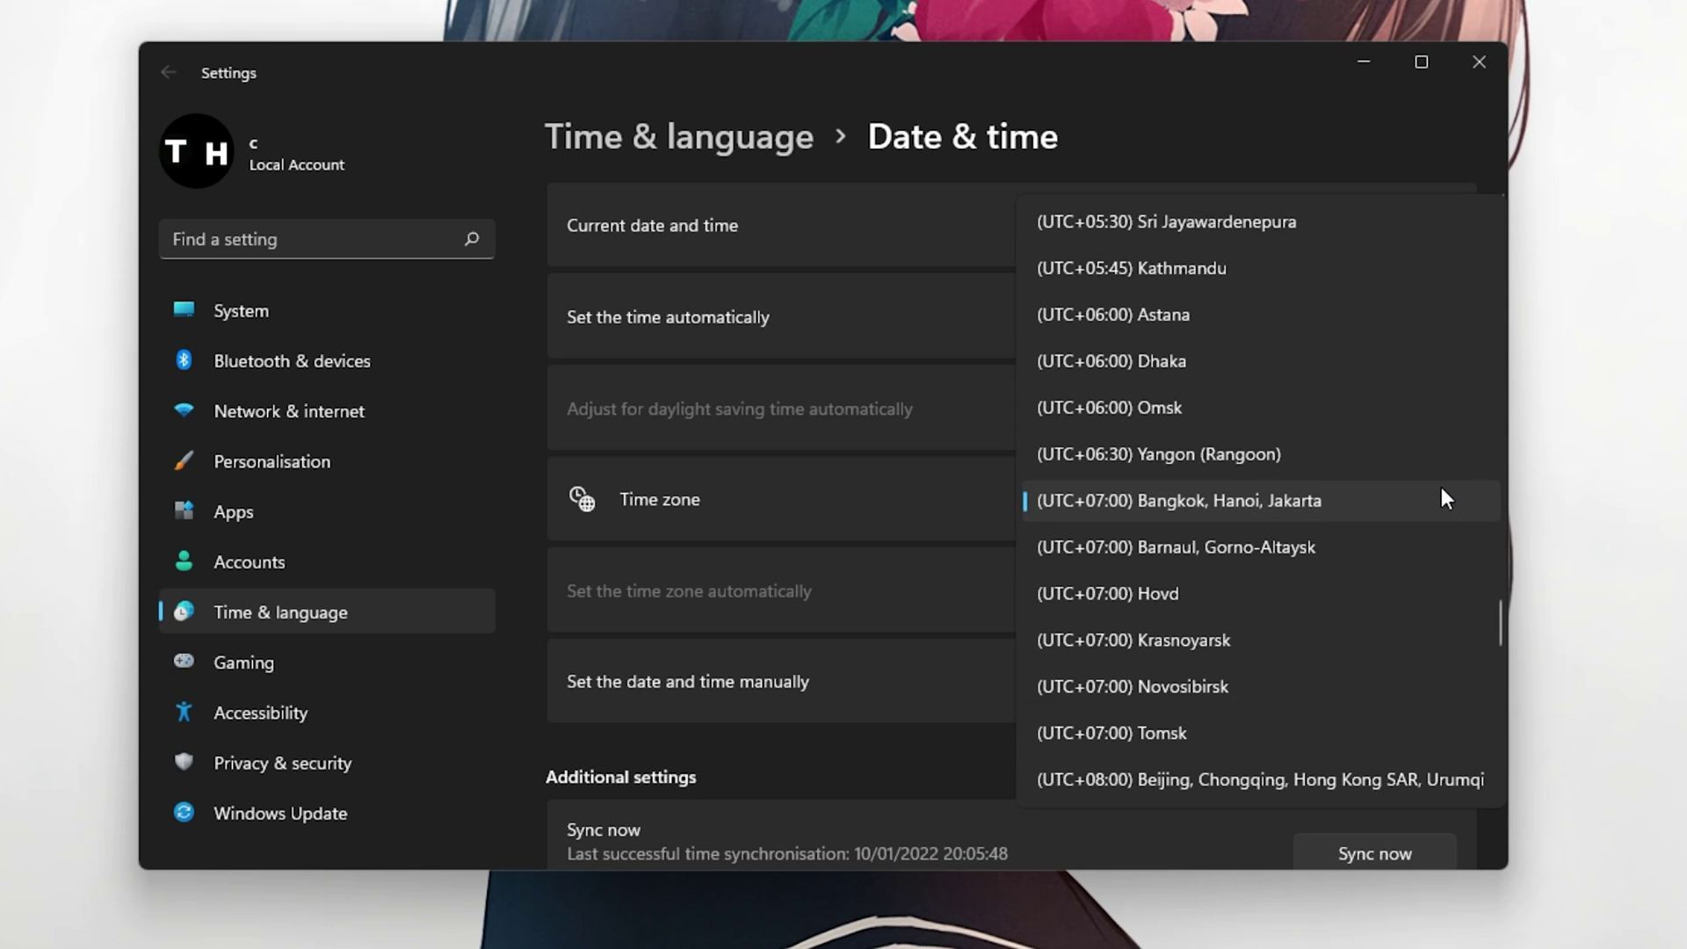
left_click(974, 504)
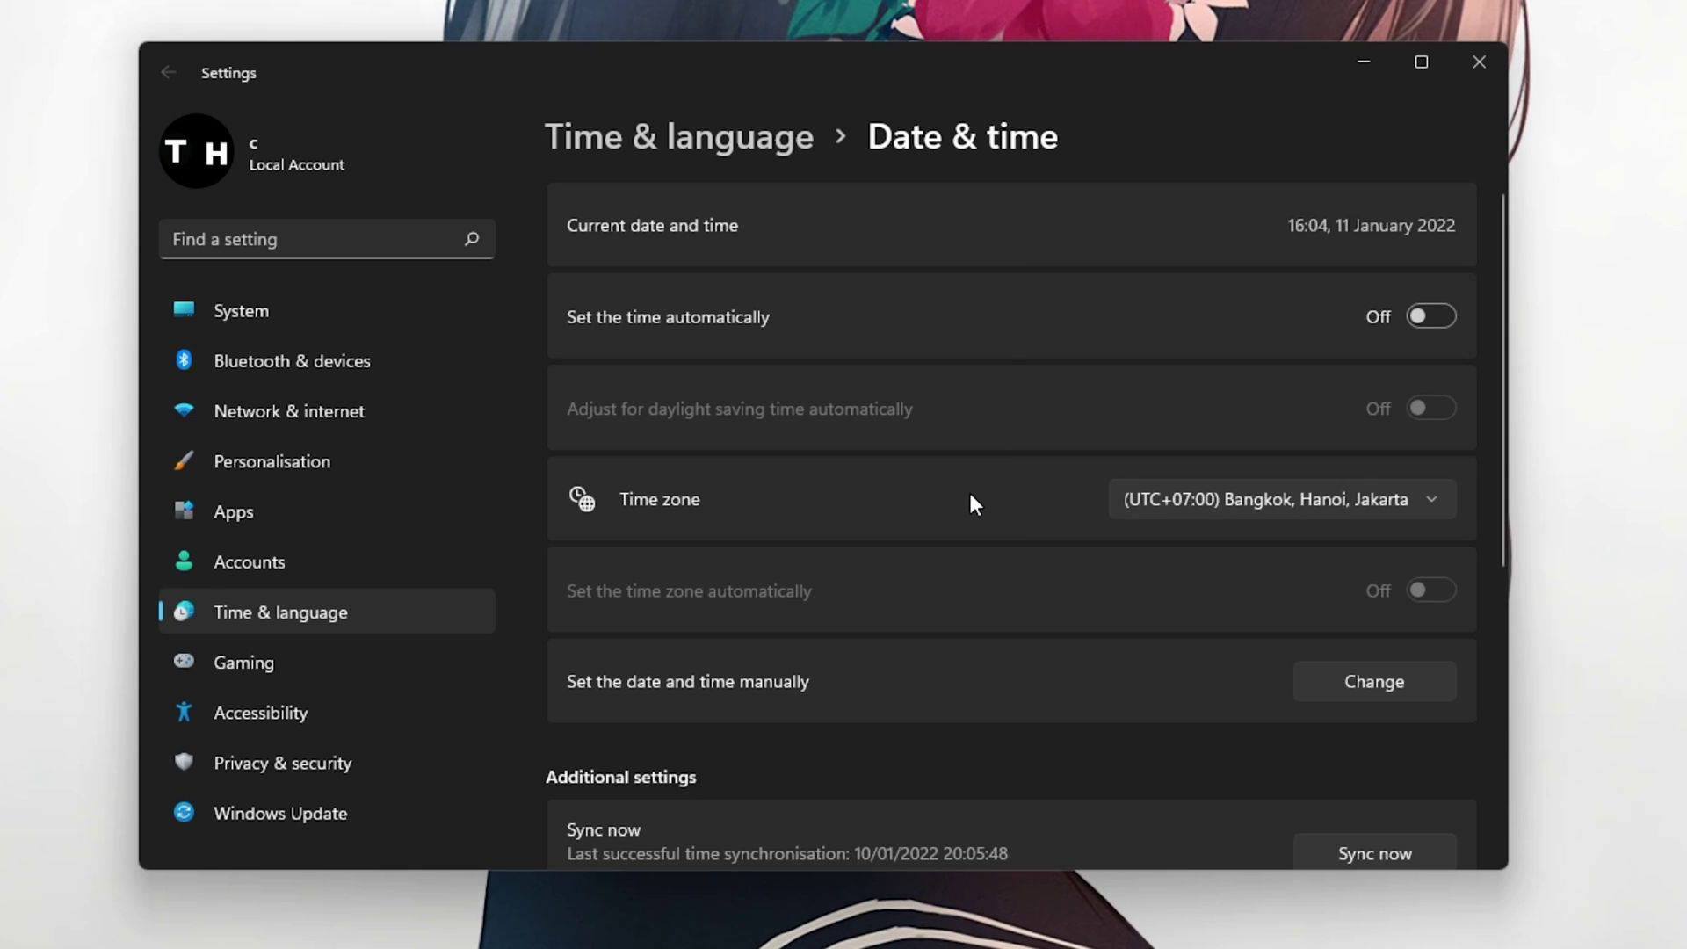
left_click(1359, 685)
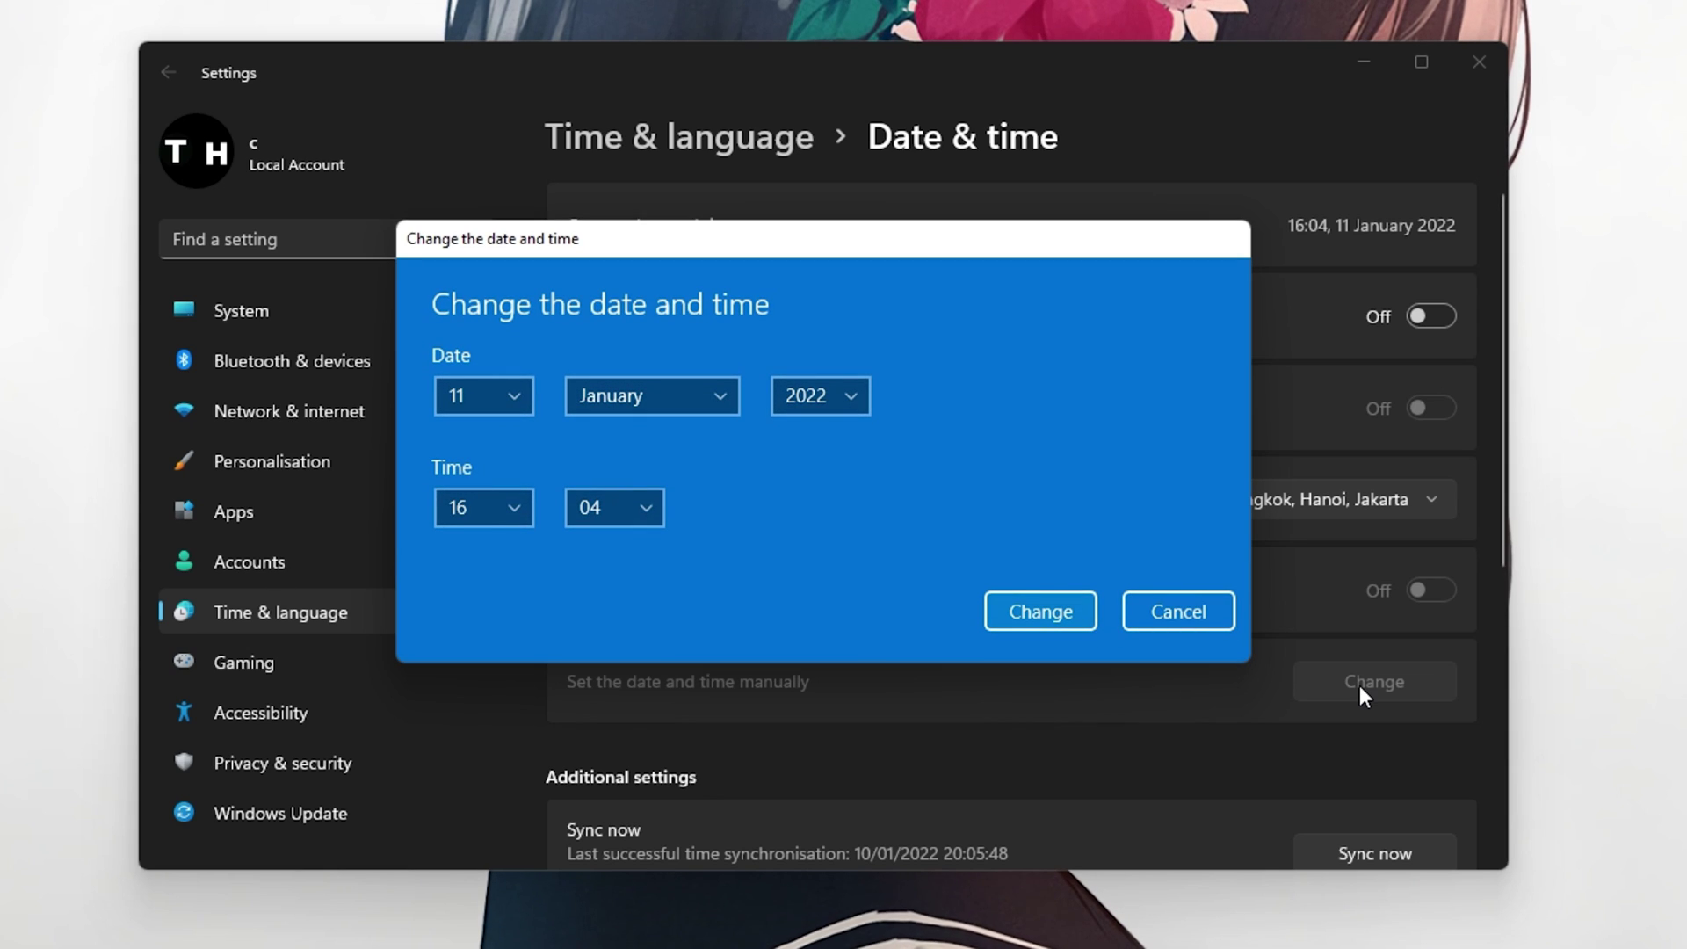
left_click(1058, 611)
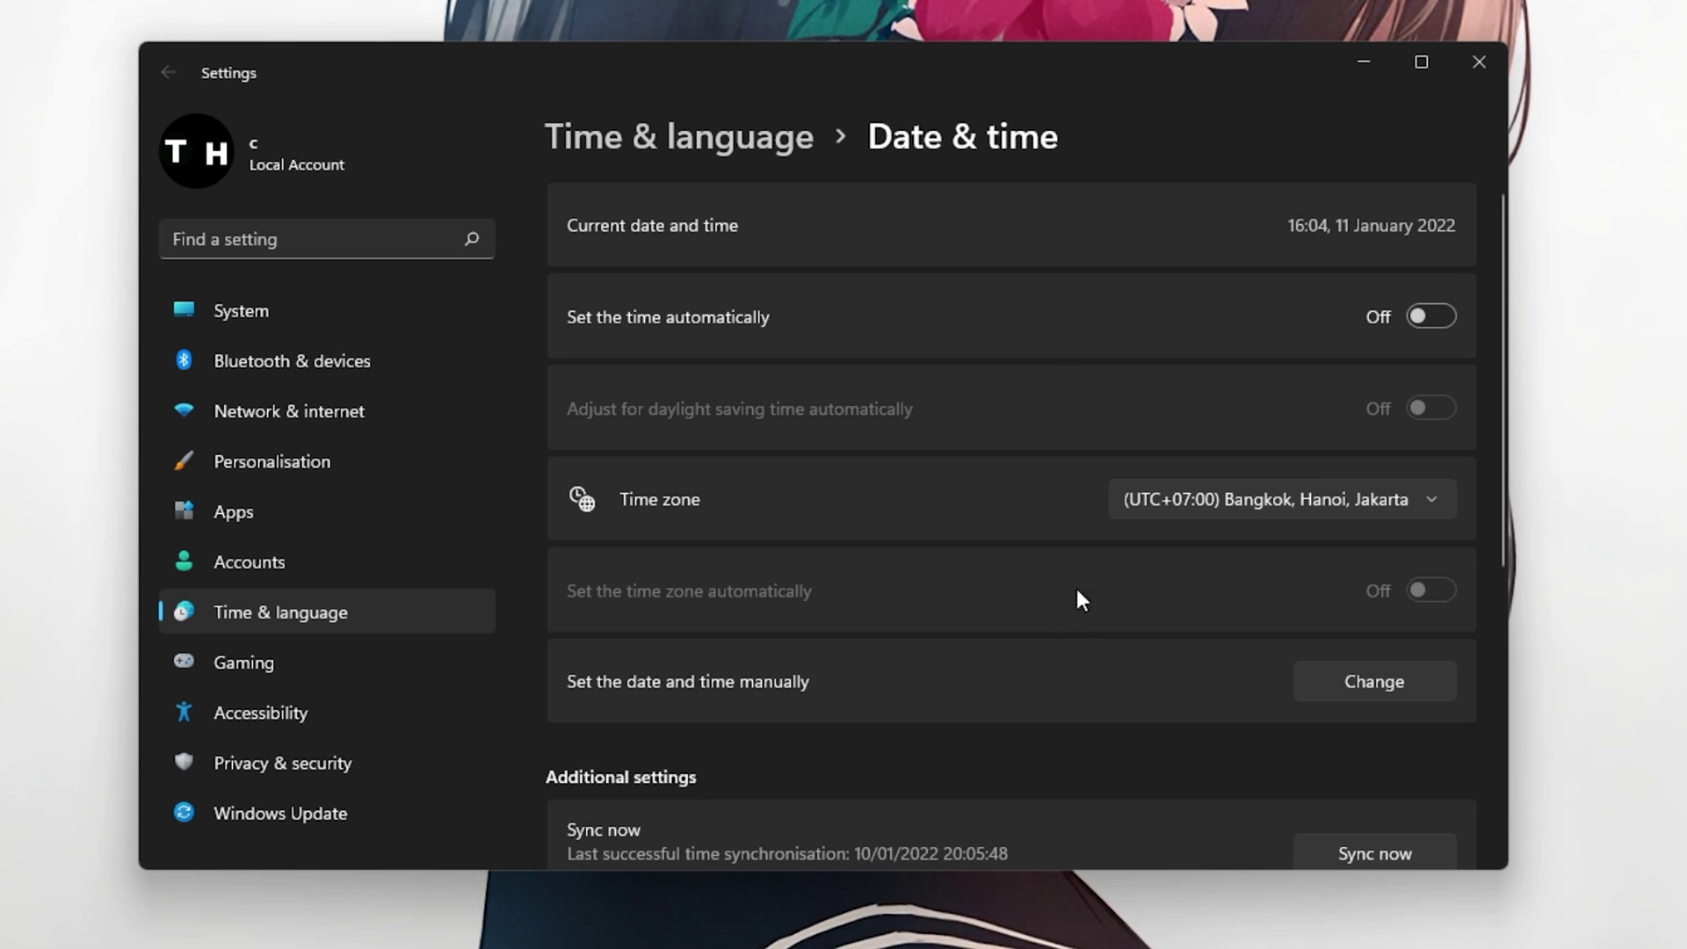
left_click(1433, 314)
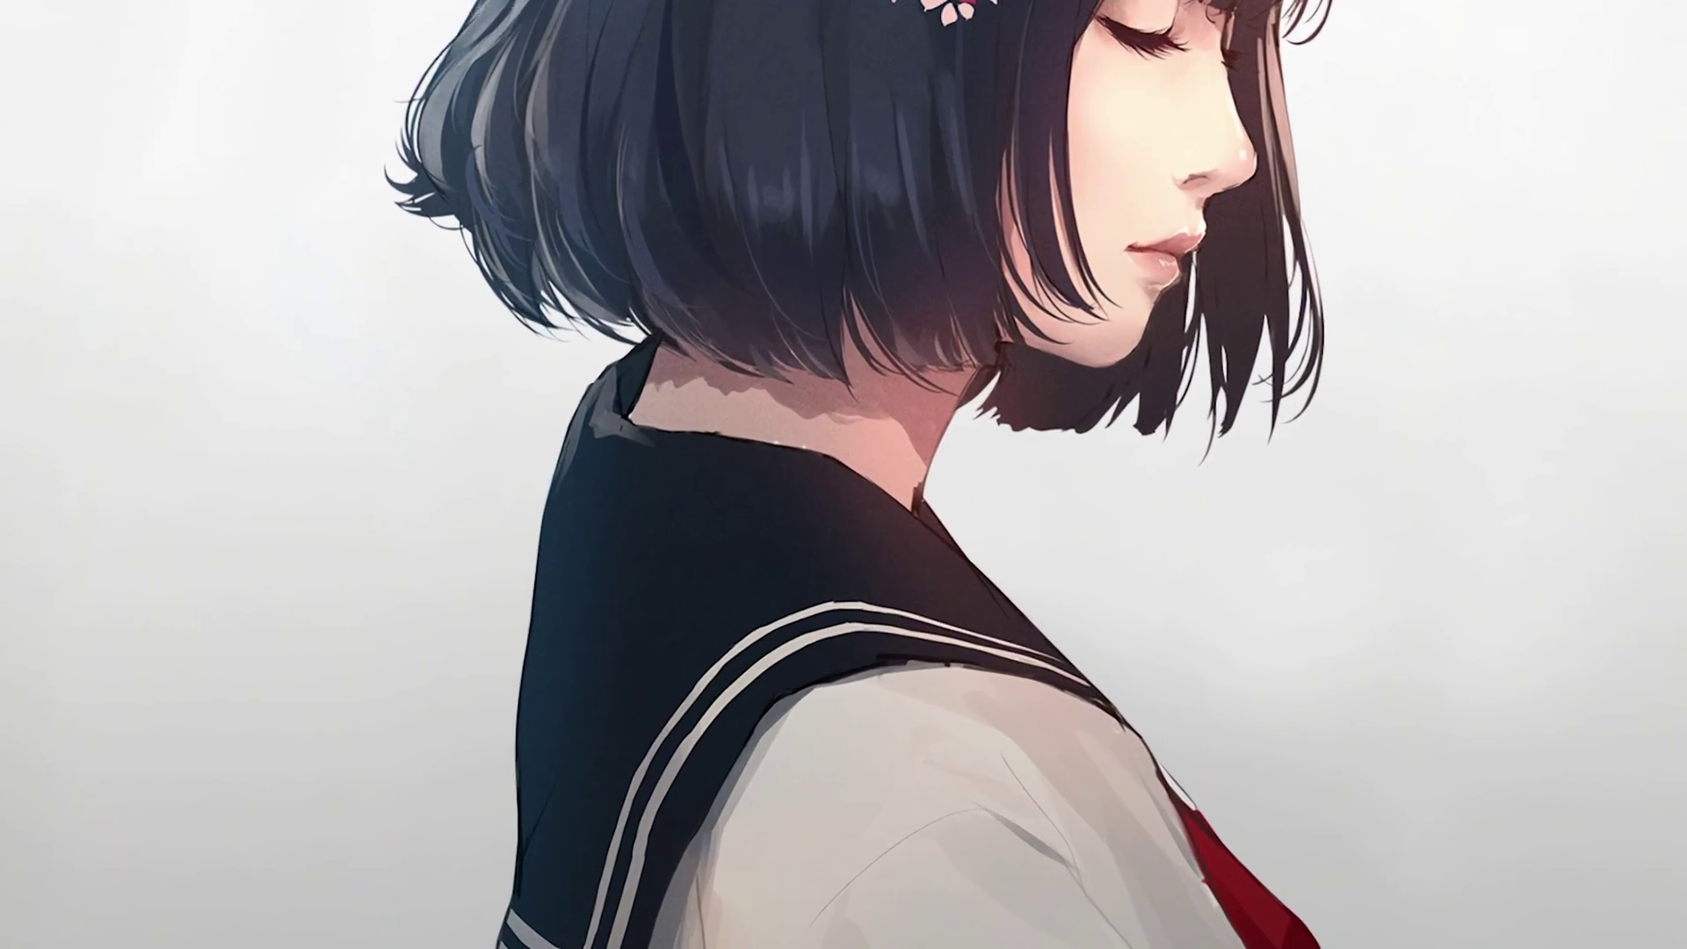
Open Control Panel in category view and go to its list of installed programs.
key("super")
type("control")
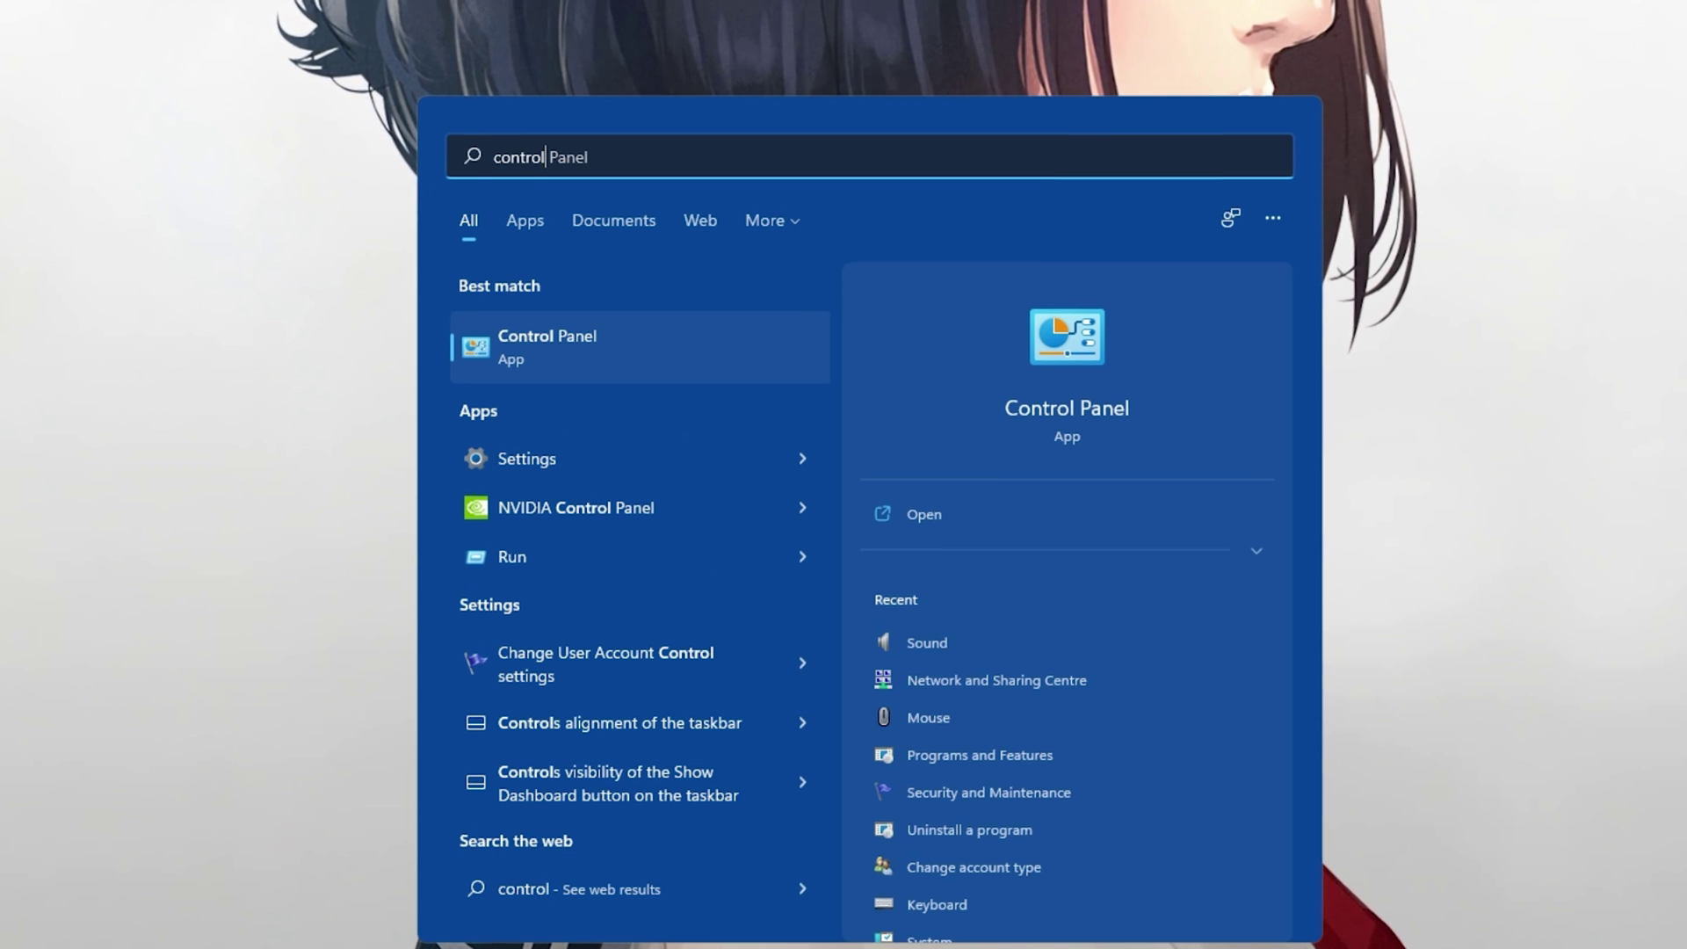
key("Return")
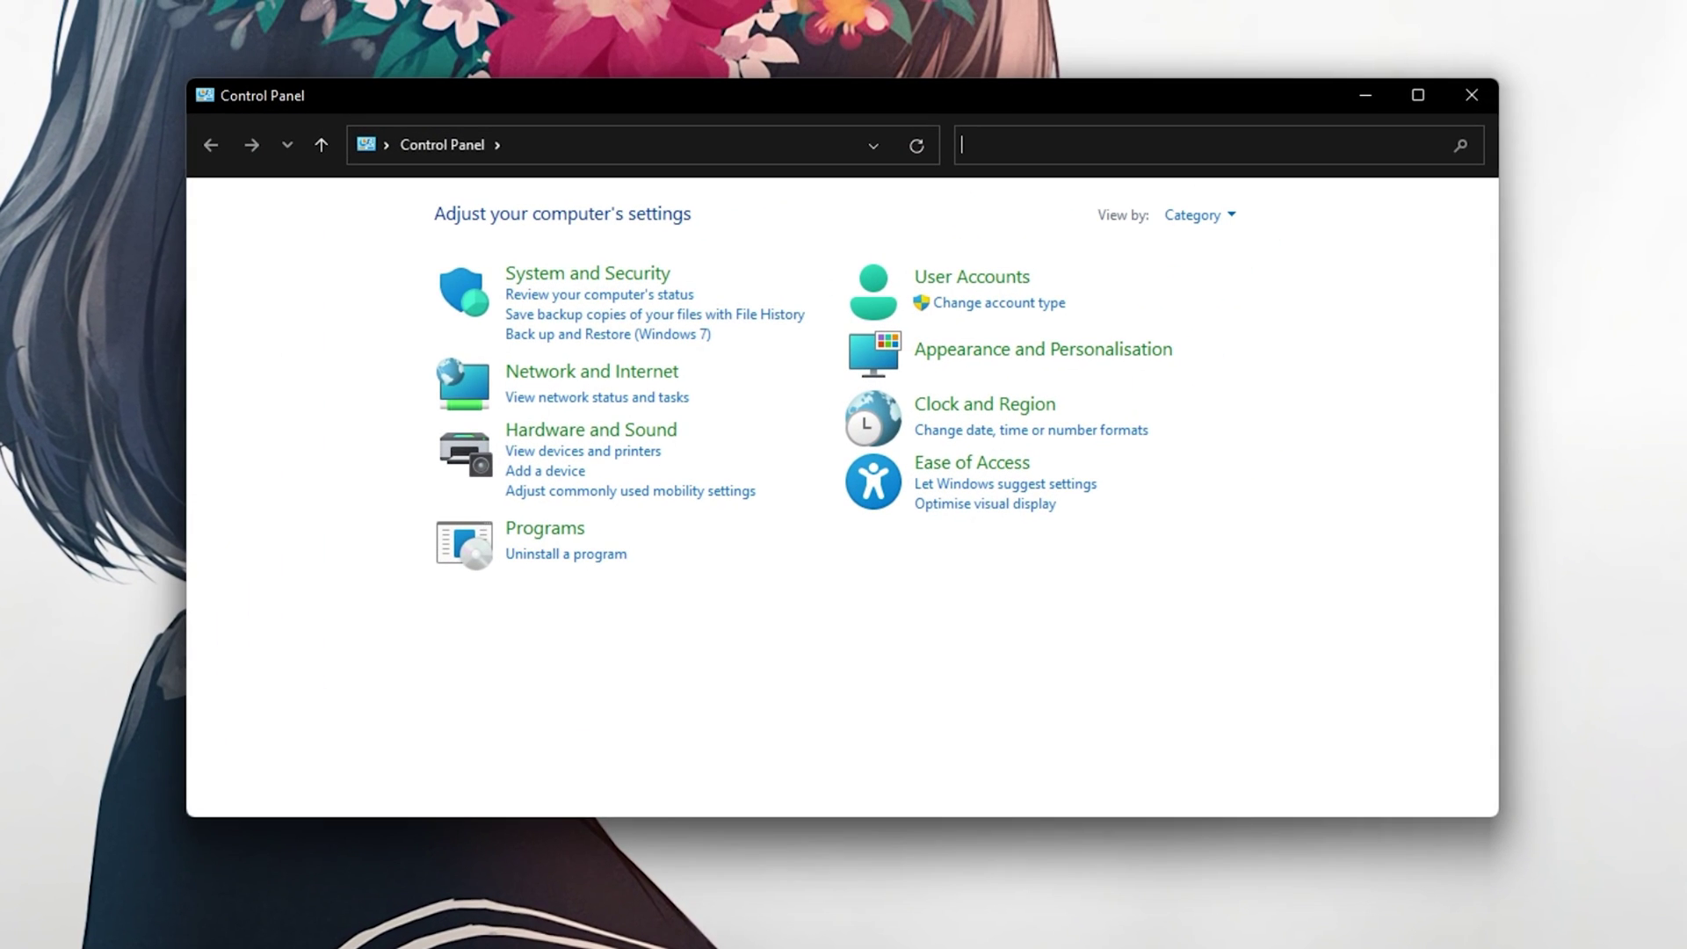
left_click(1222, 219)
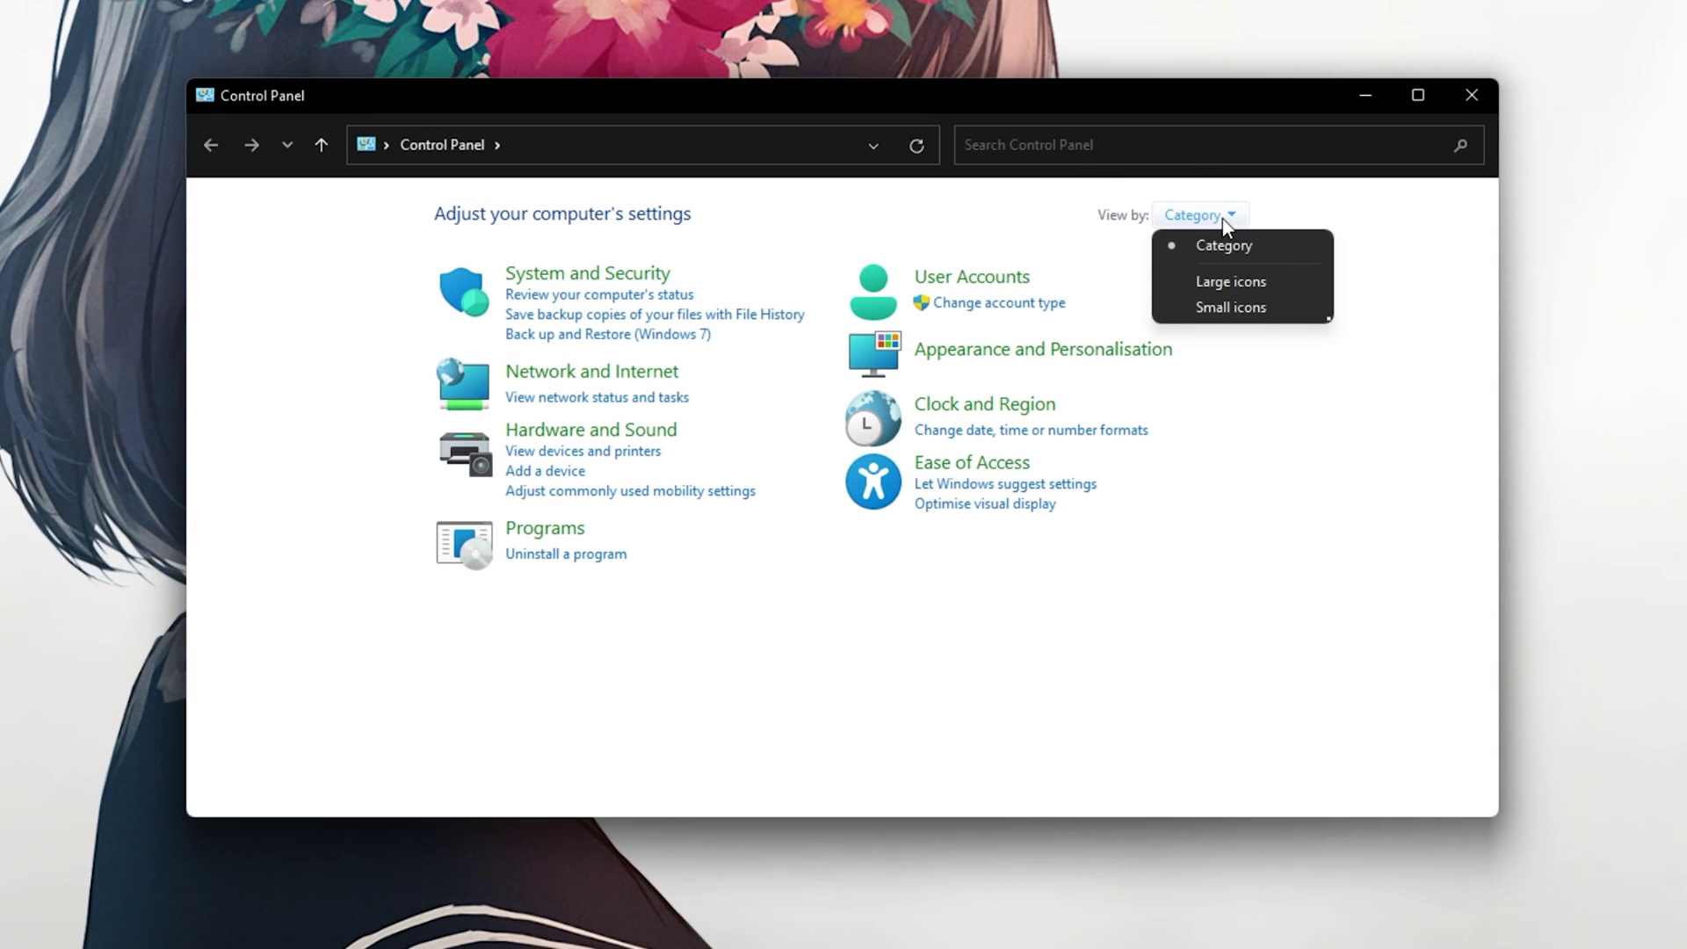
left_click(1225, 246)
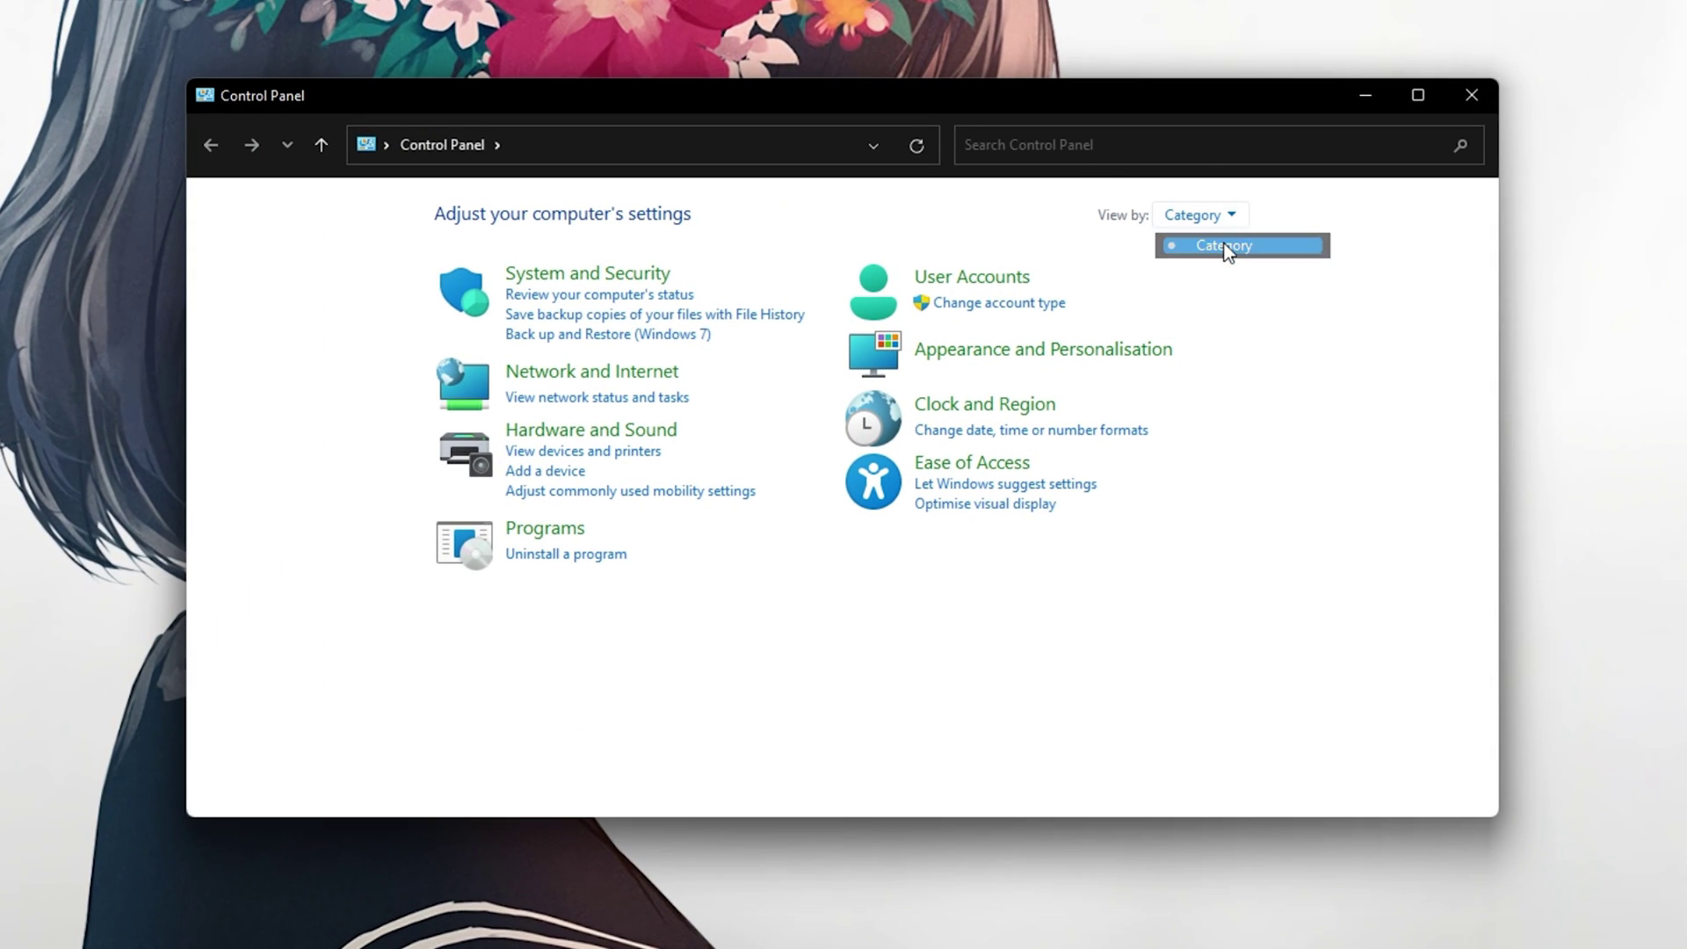
left_click(544, 562)
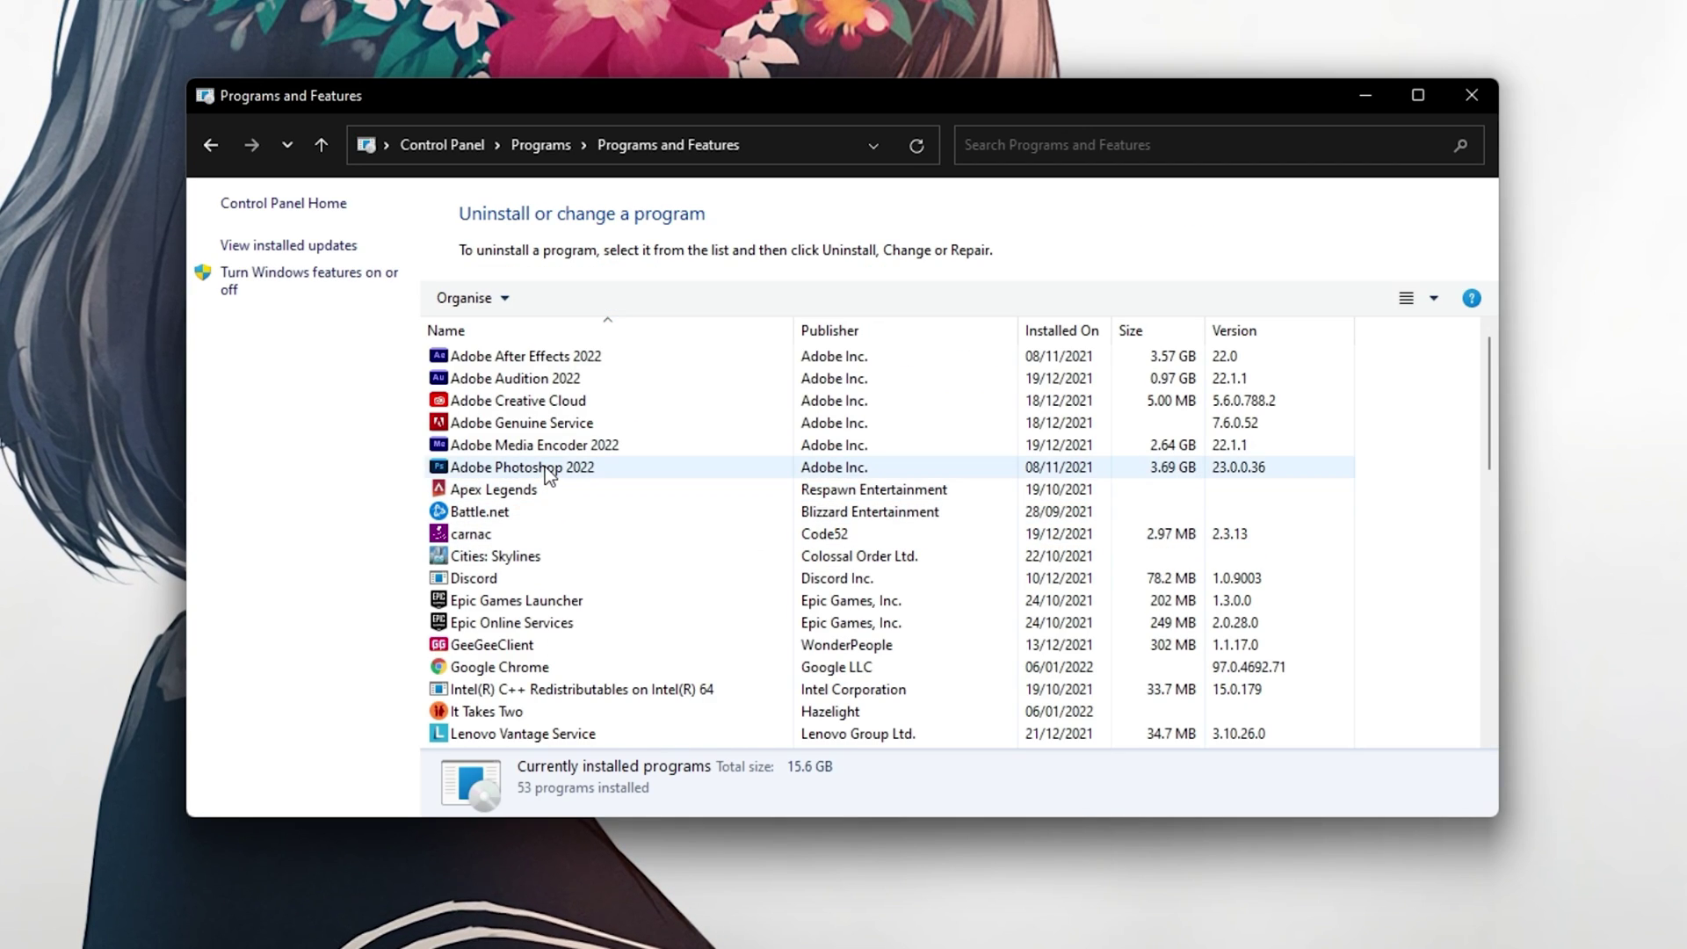
Uninstall Roblox Player from the list and close the Programs and Features window.
left_click(545, 468)
key("r")
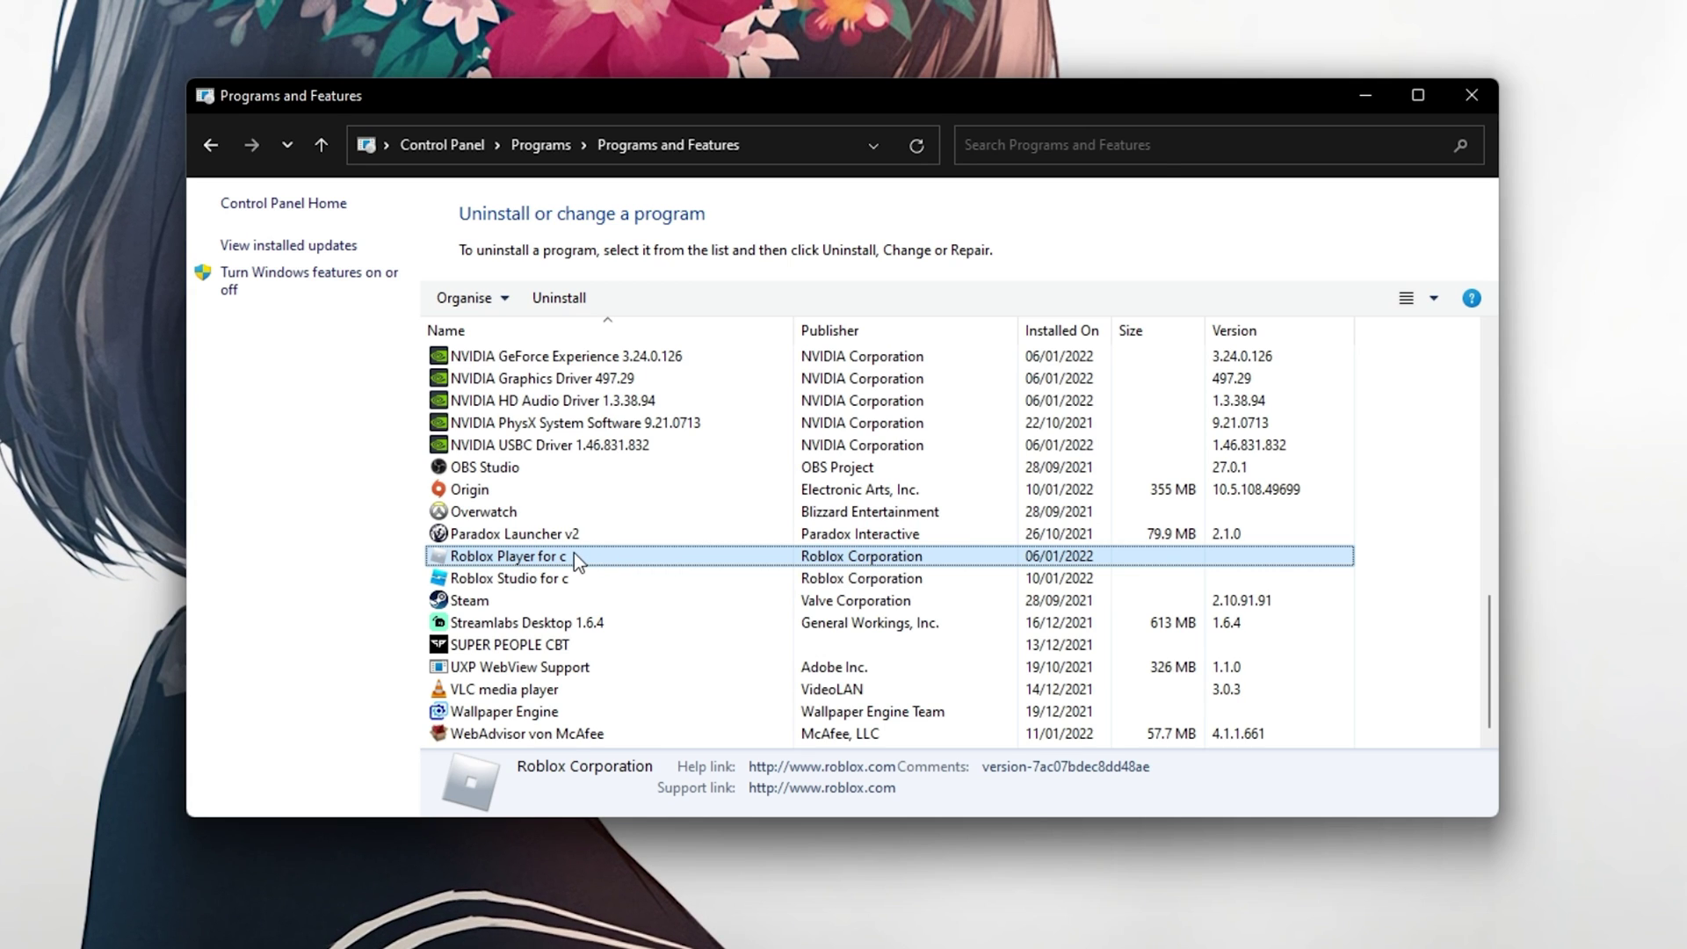
right_click(619, 557)
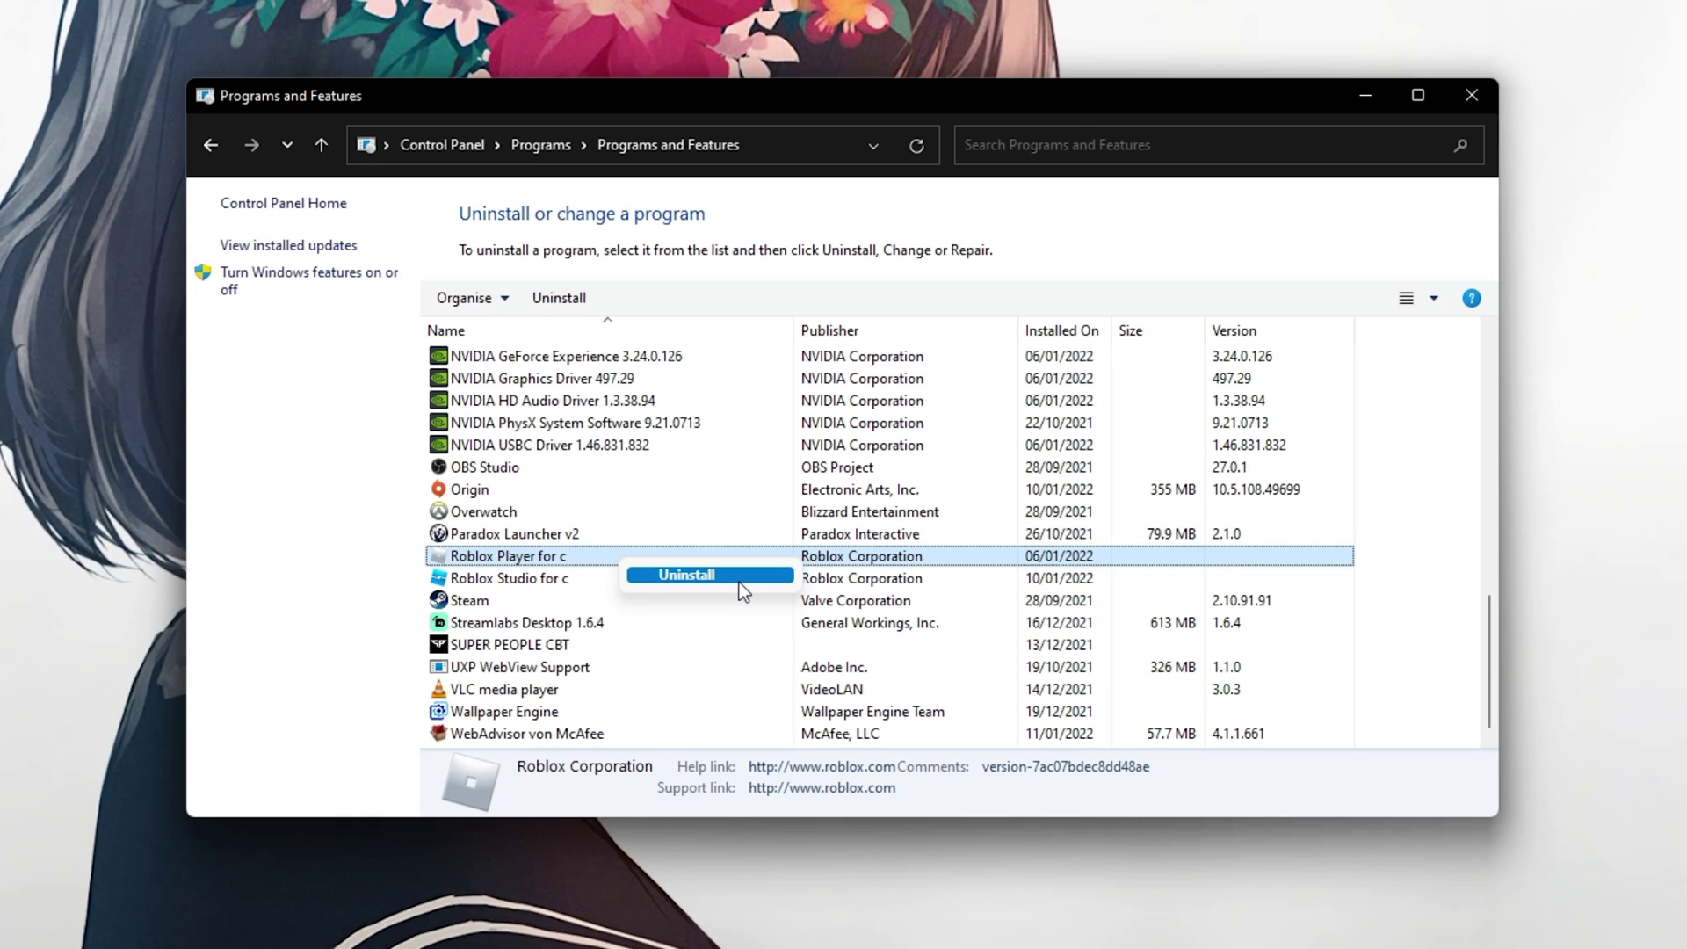
left_click(1131, 97)
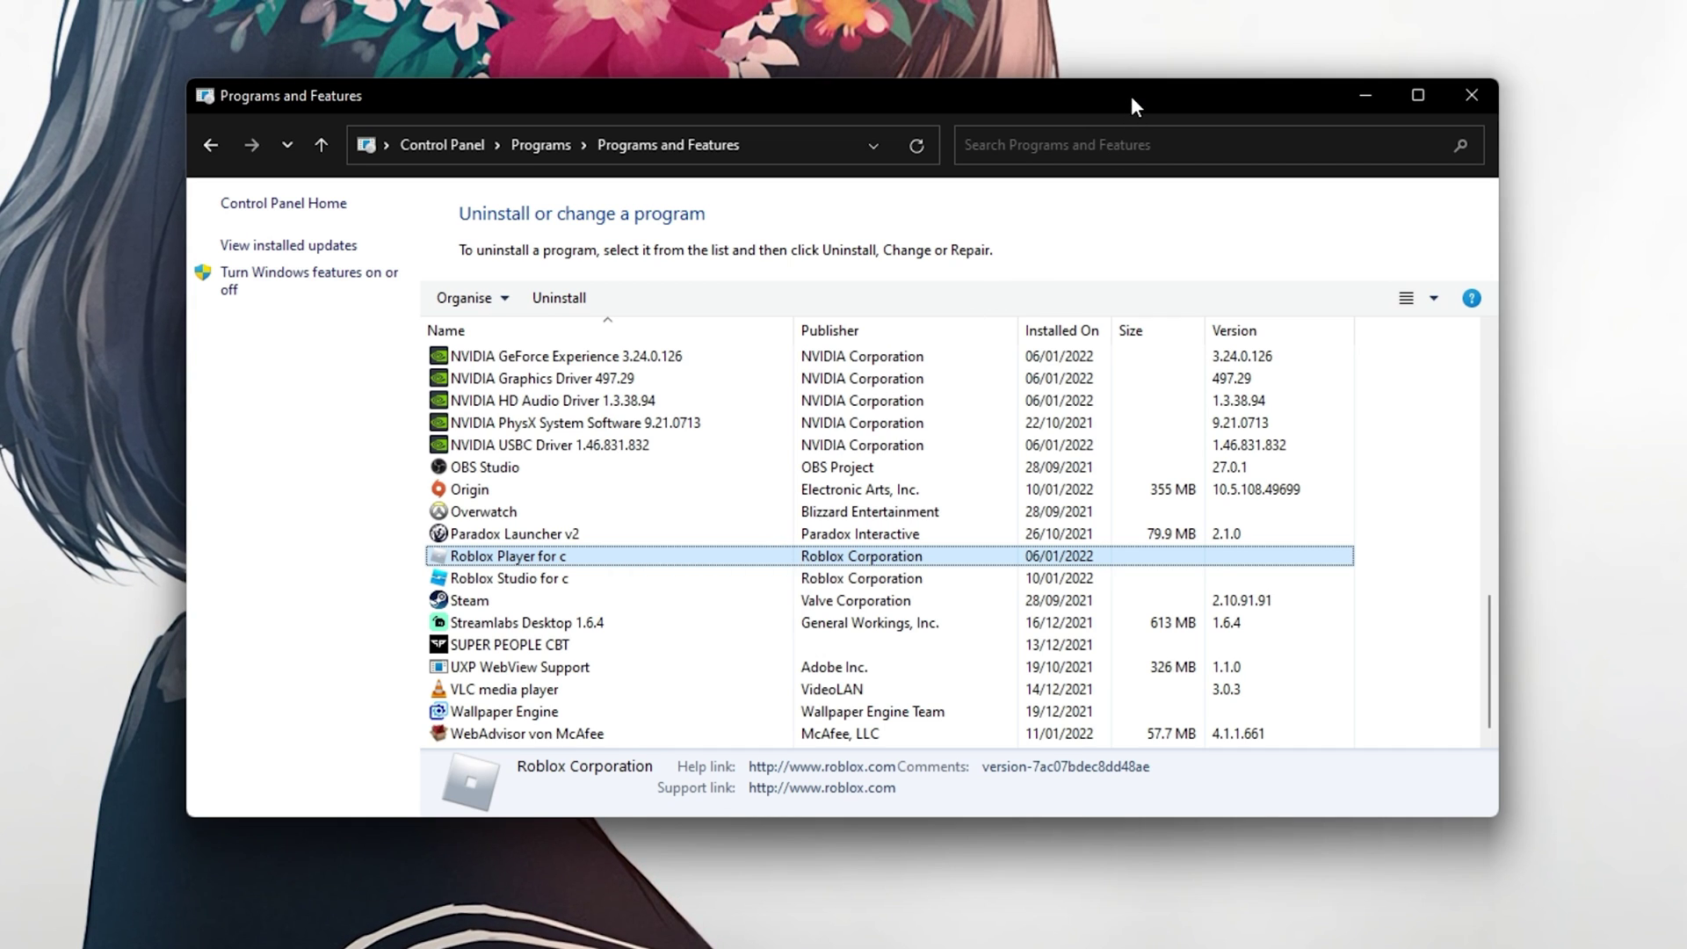
left_click(1459, 94)
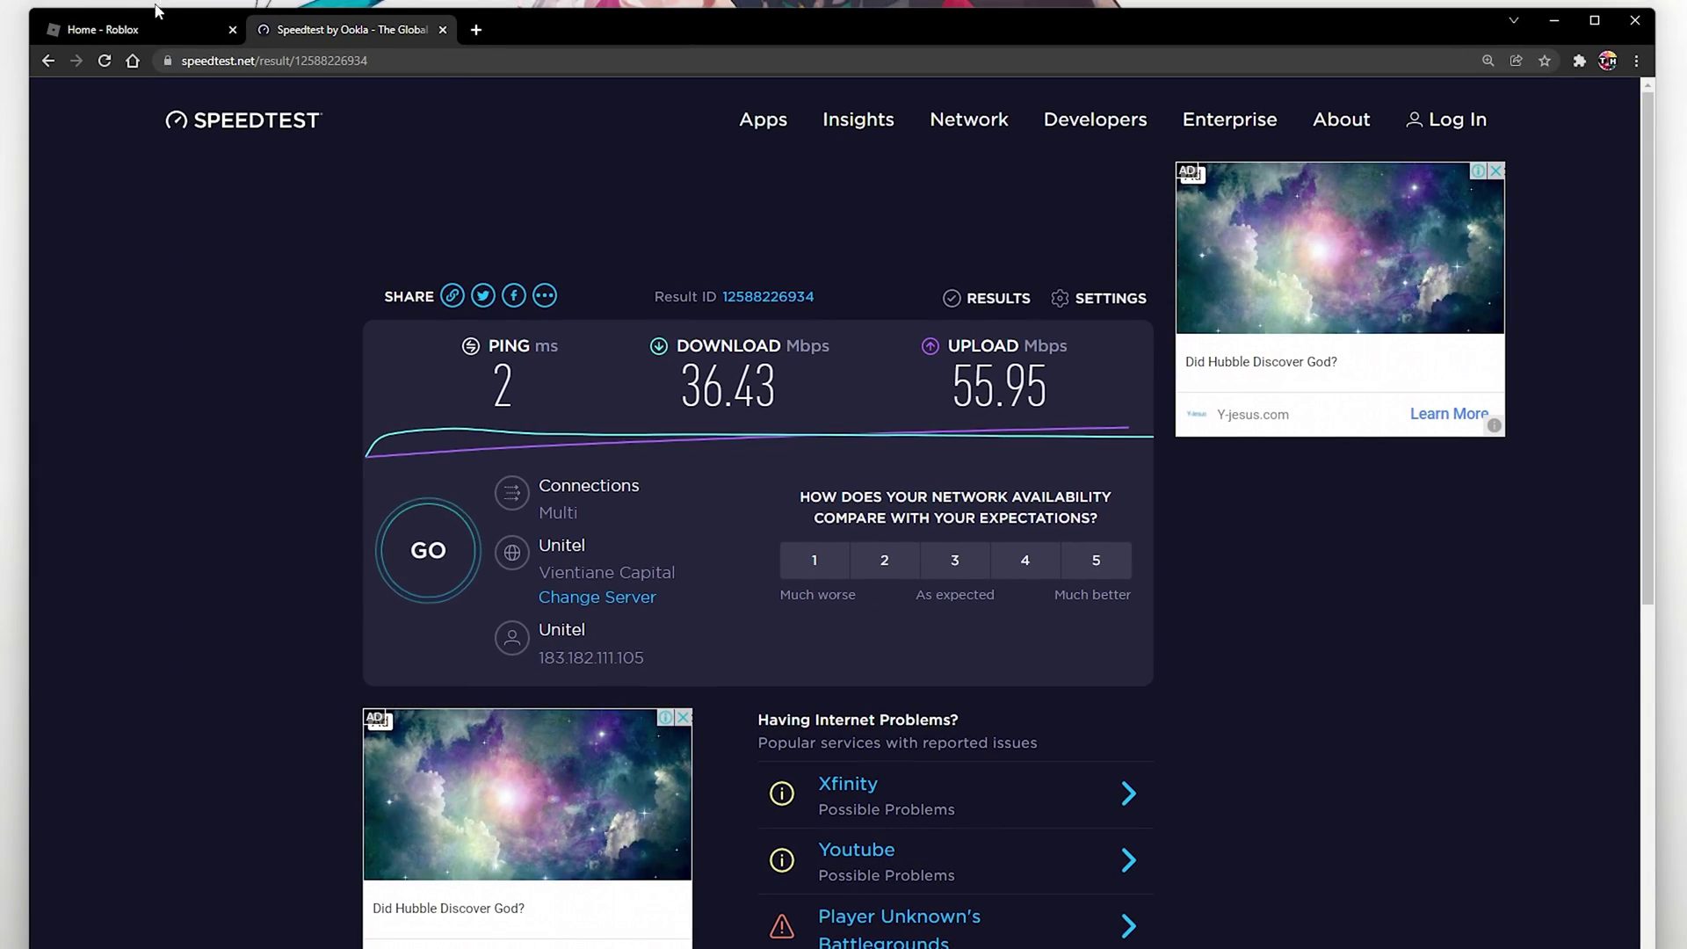
Play BedWars from the Roblox tab and choose 'Download and Install Roblox' at the prompt.
left_click(141, 32)
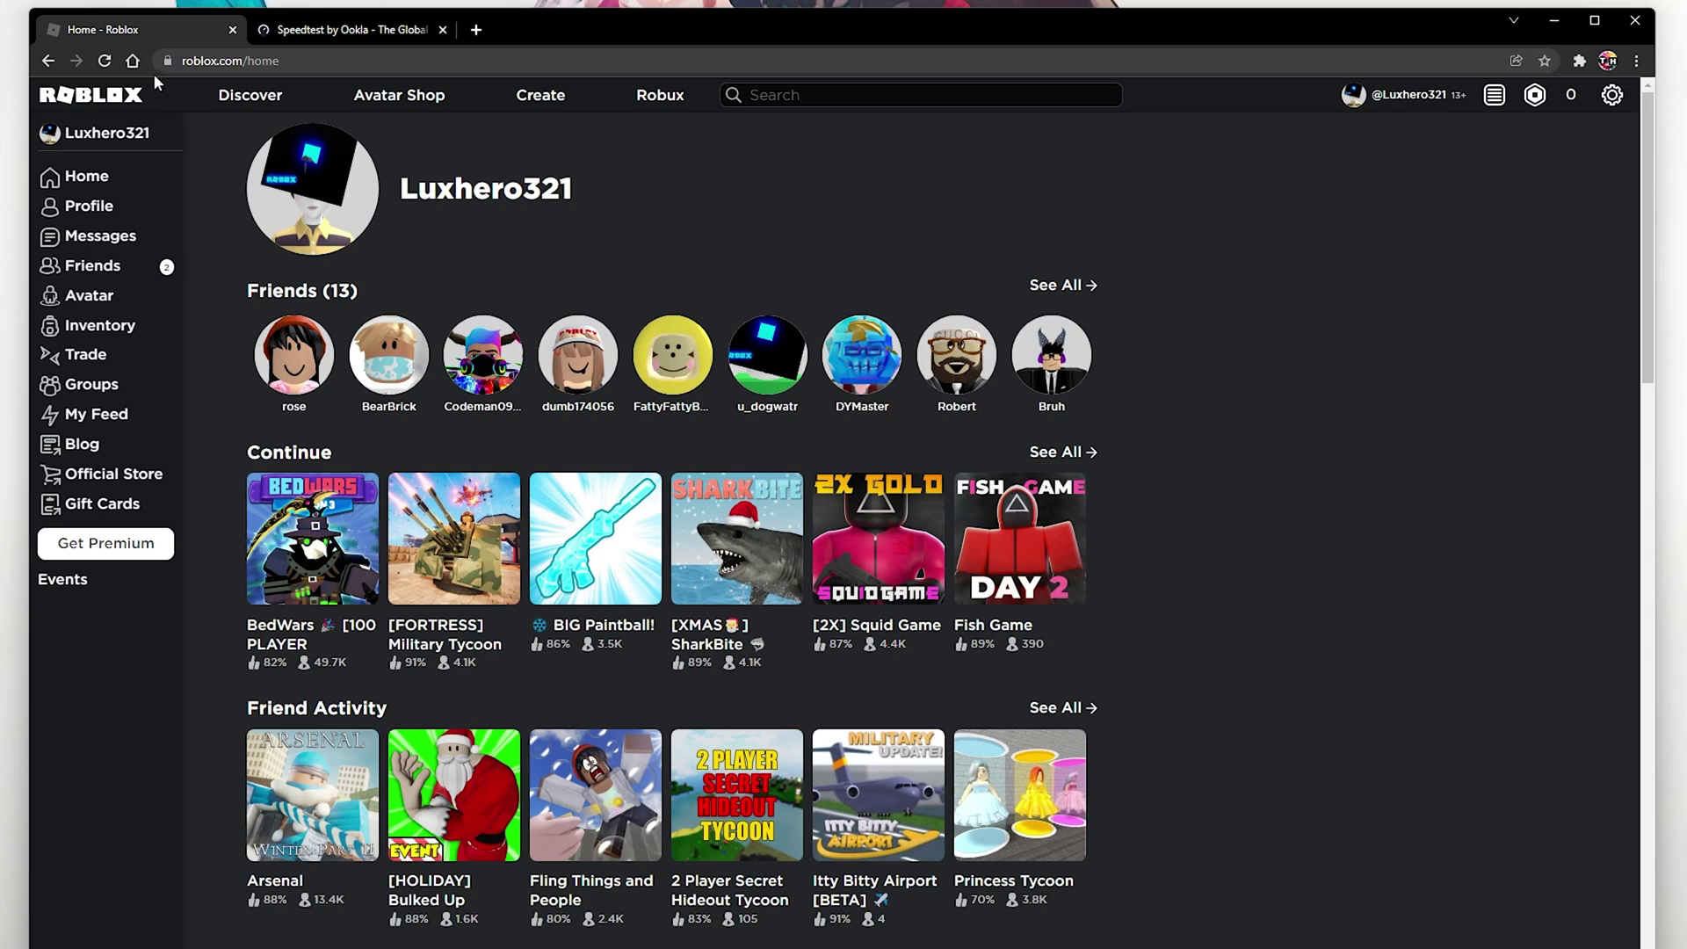
left_click(278, 505)
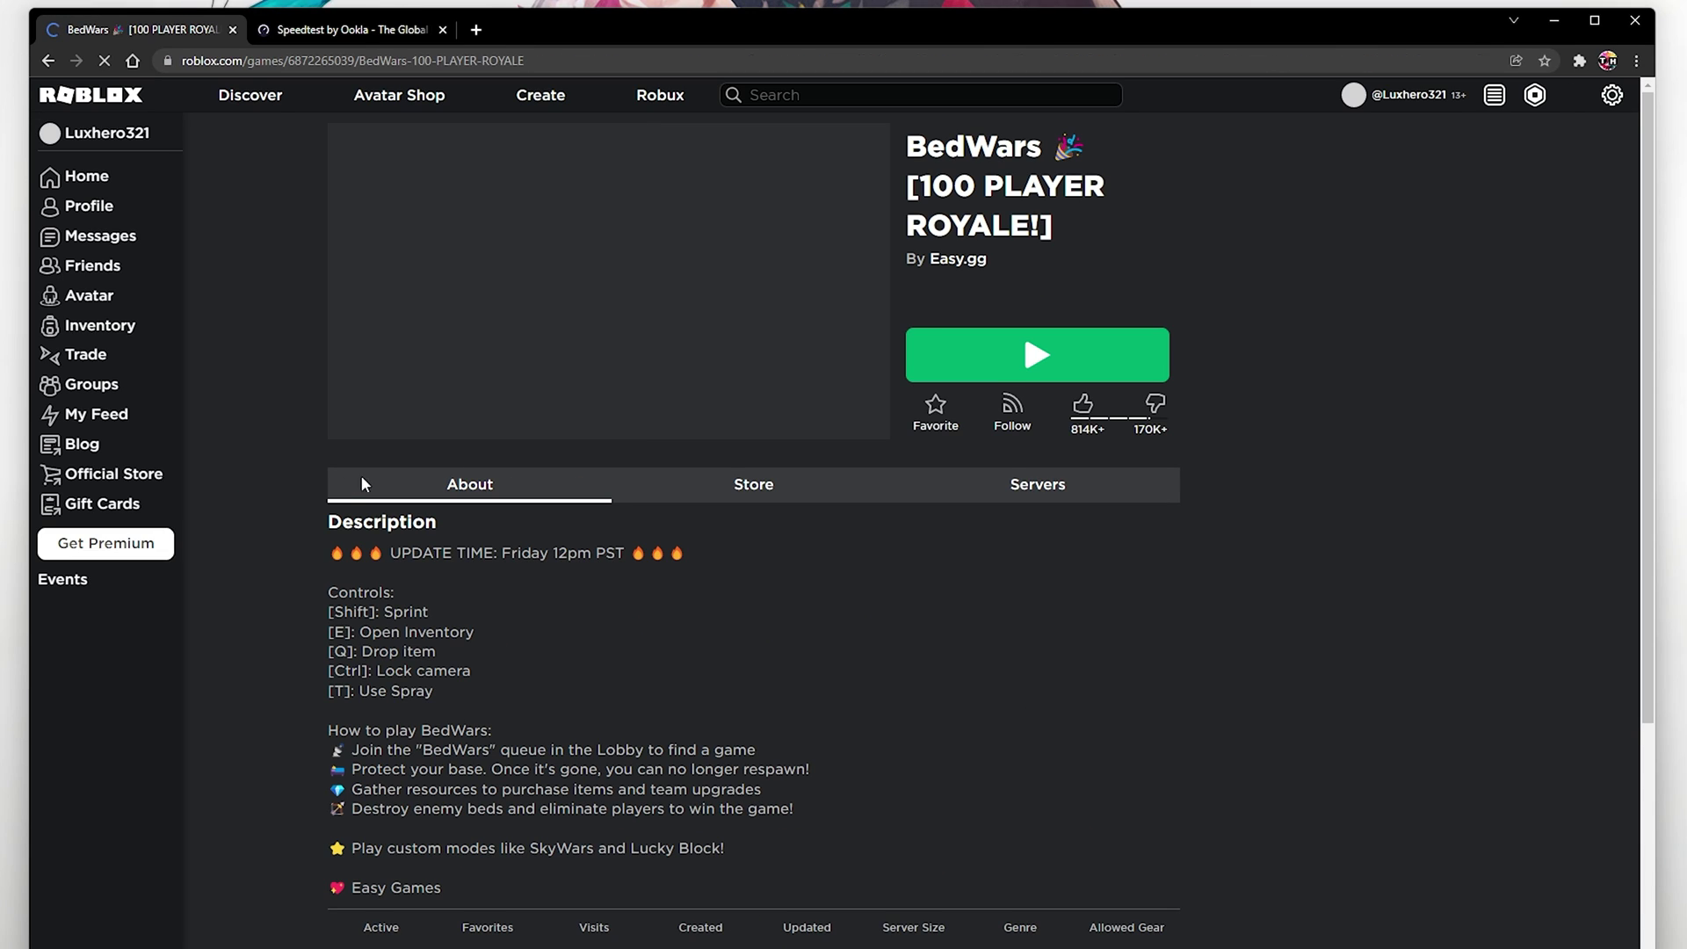
left_click(1031, 352)
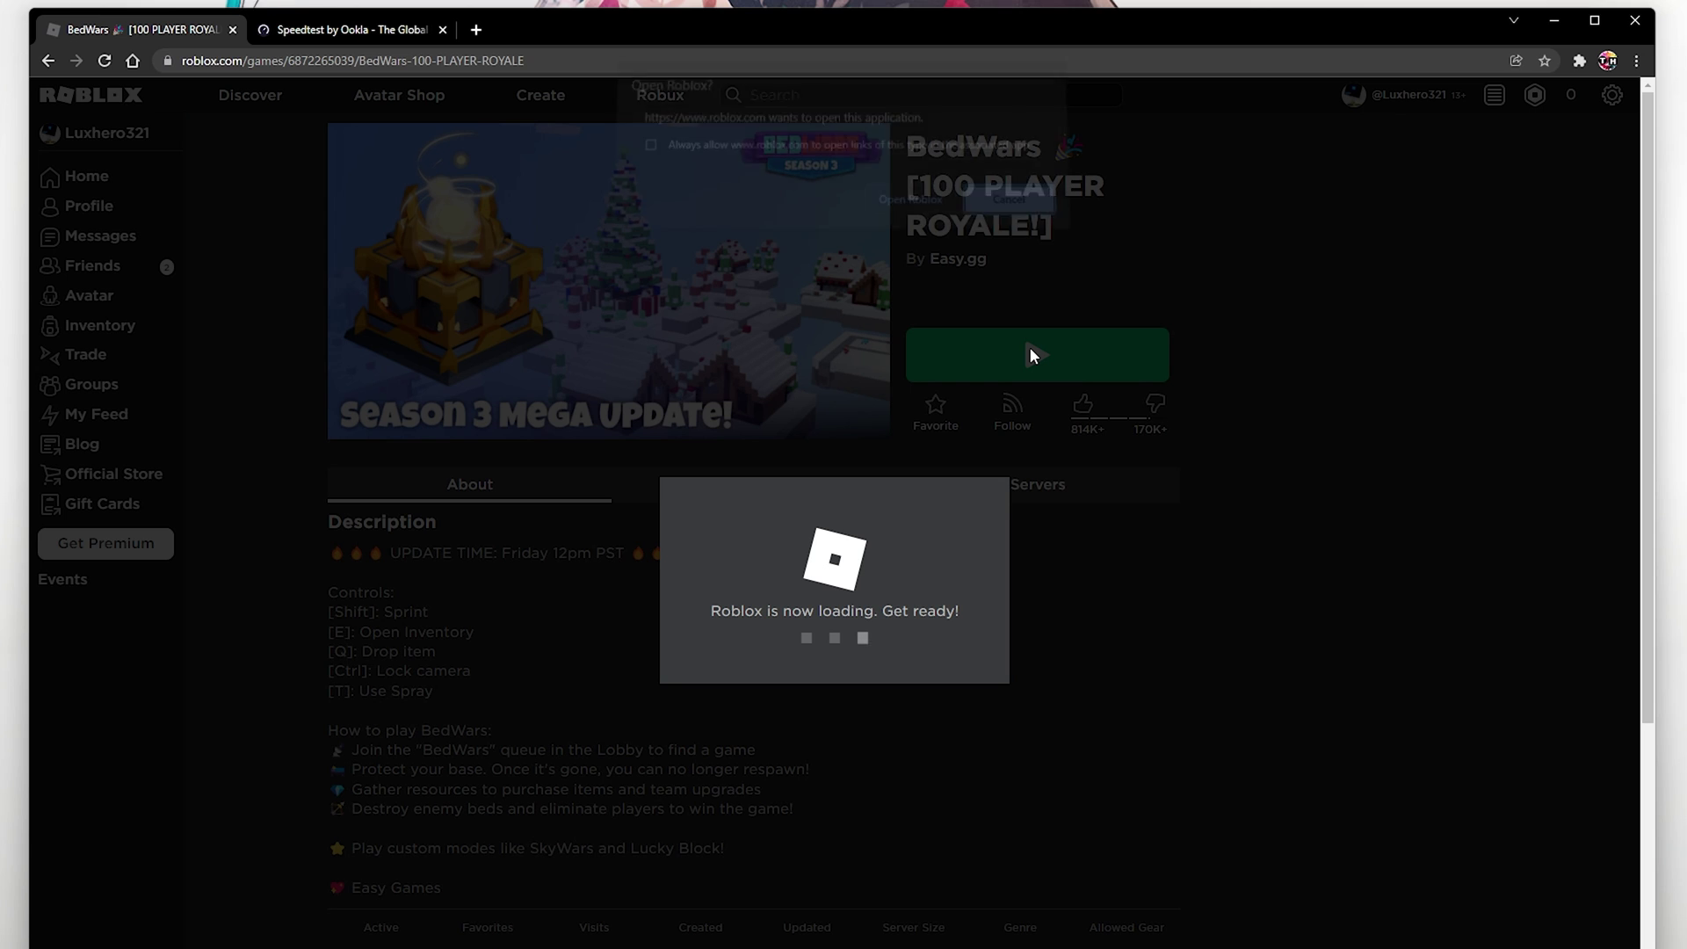
key("Return")
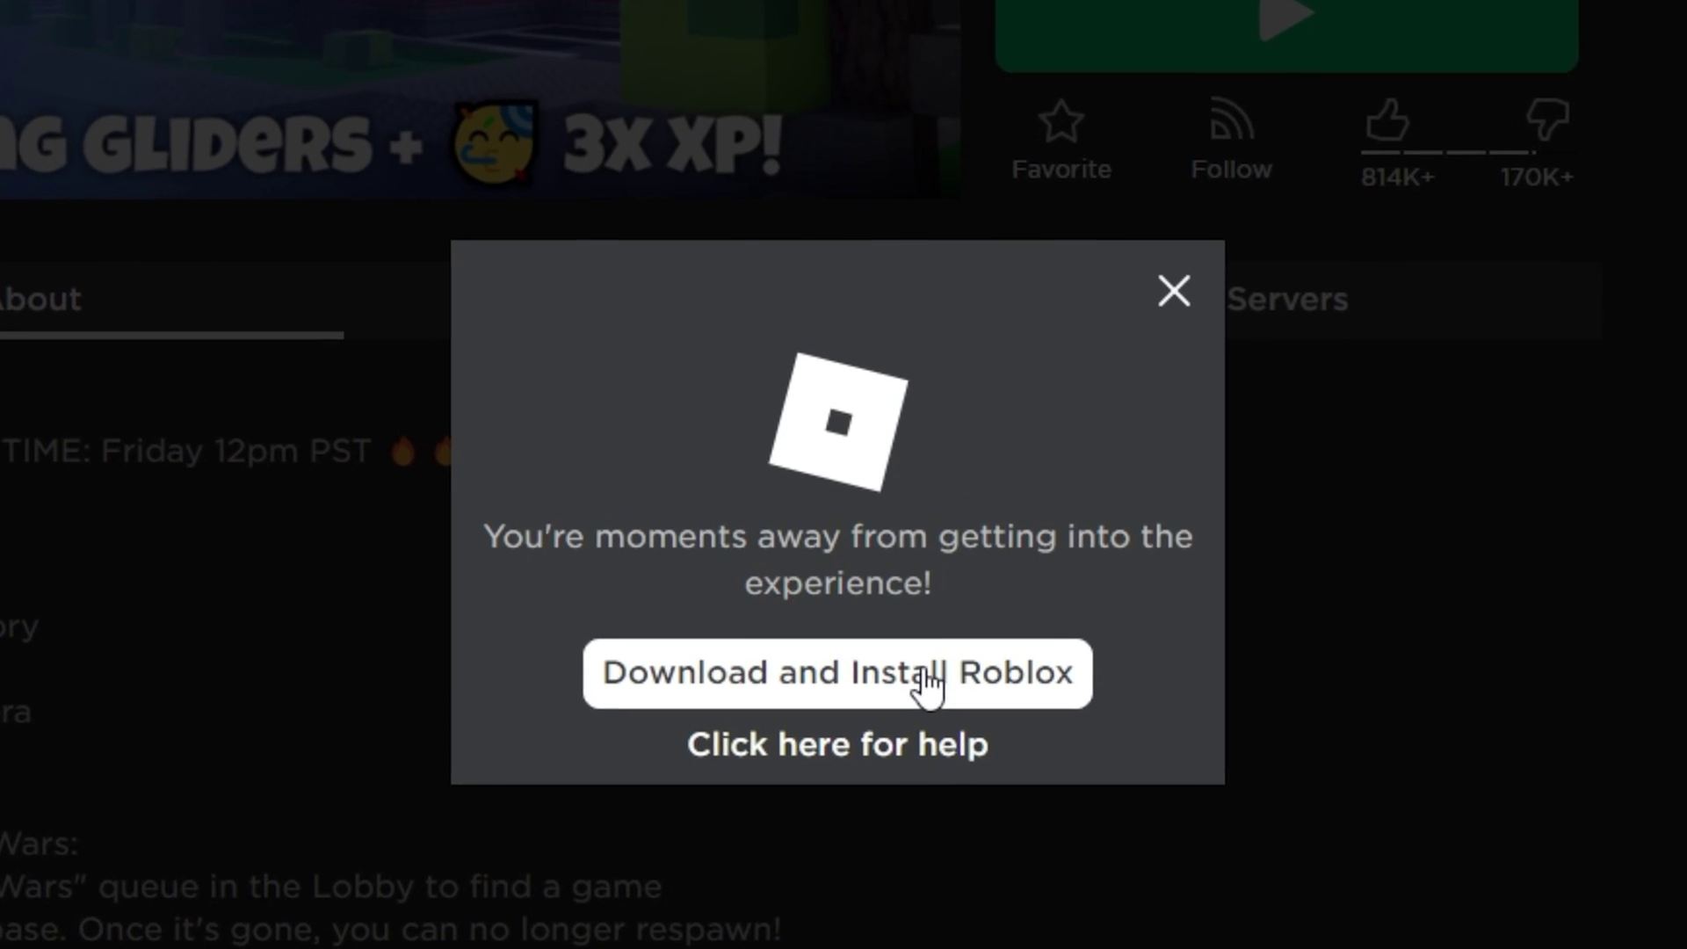
left_click(1174, 292)
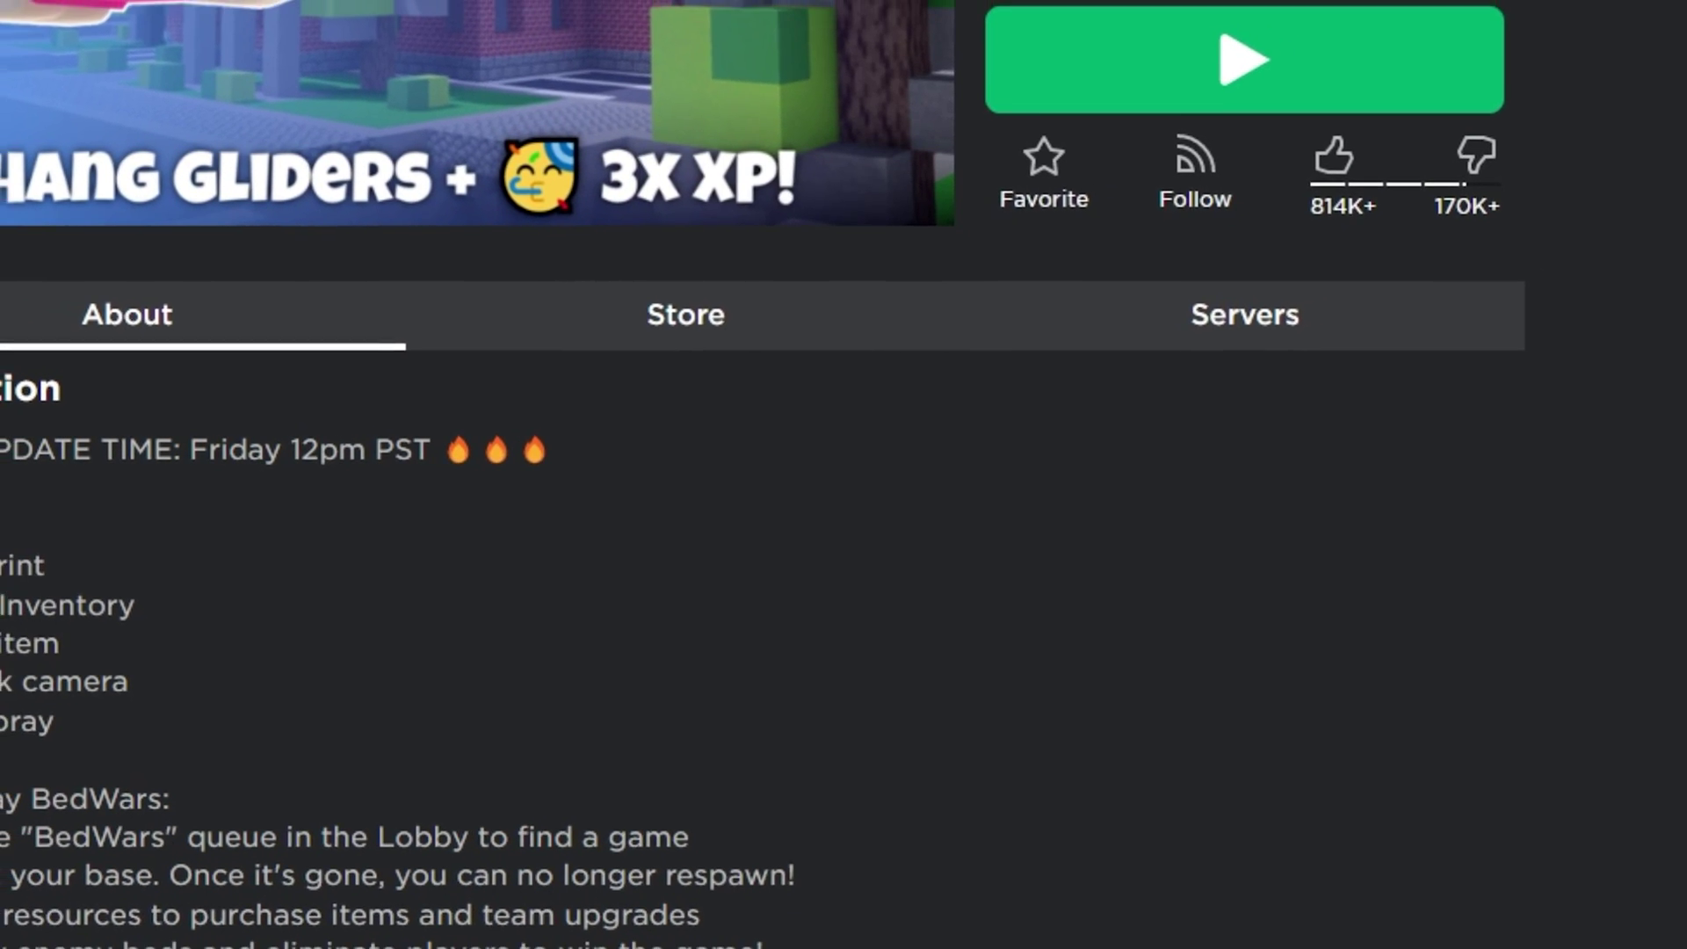